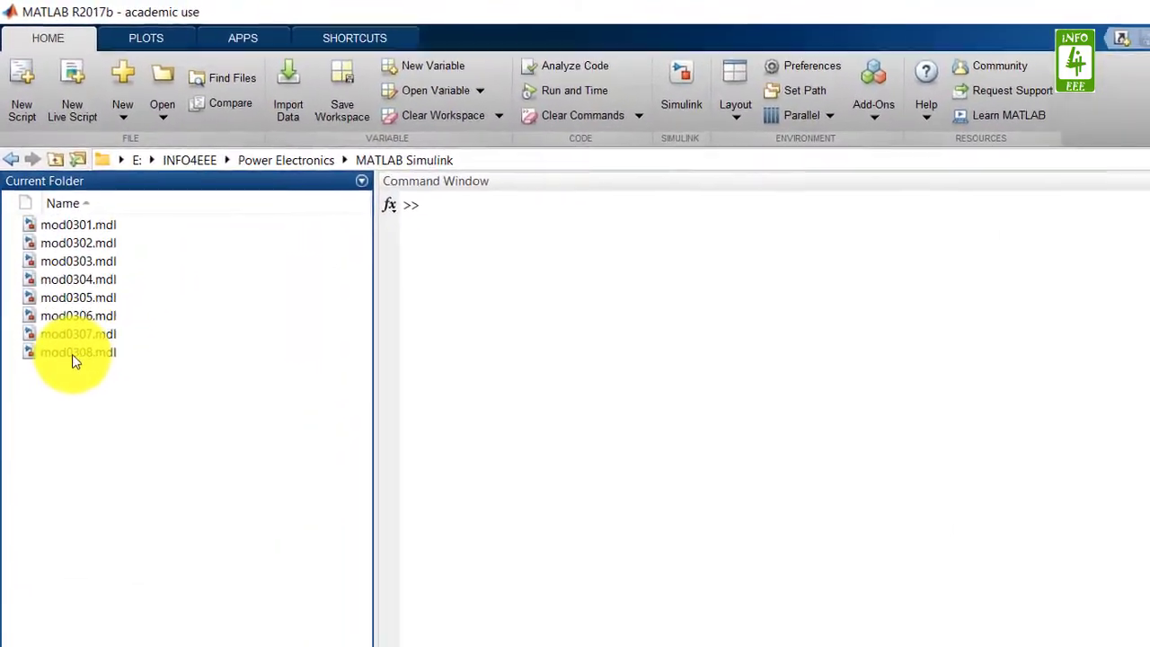
# Open mod0308.mdl and save a copy named mod0309 as Simulink Models (*.mdl).
pyautogui.doubleClick(77, 352)
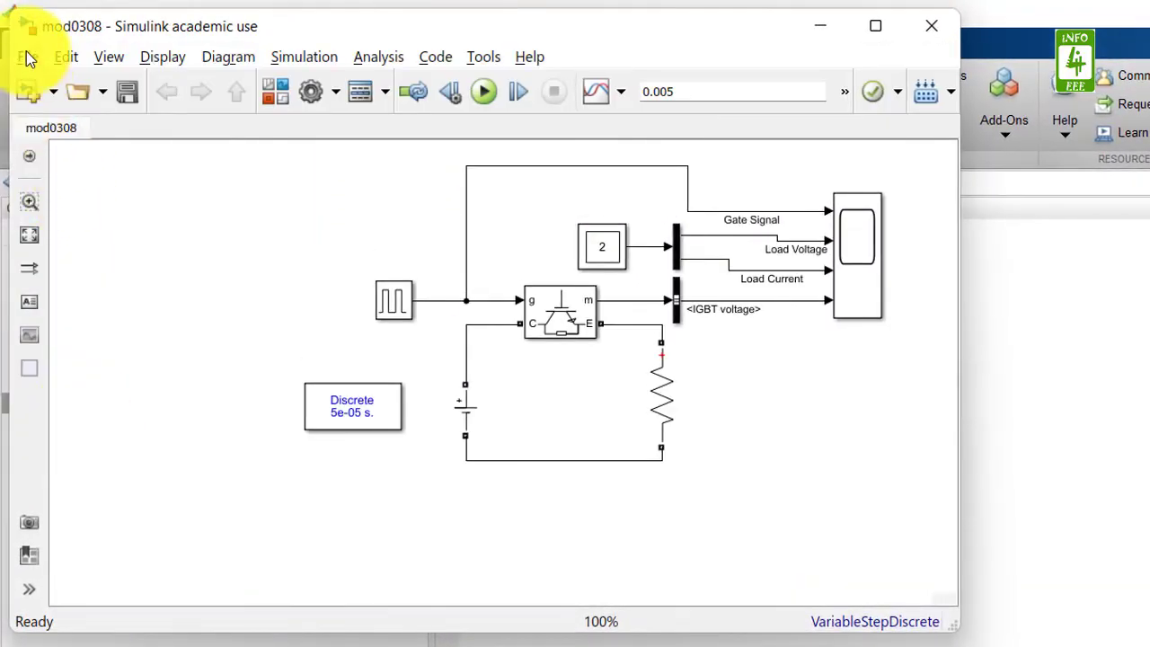
pyautogui.click(29, 58)
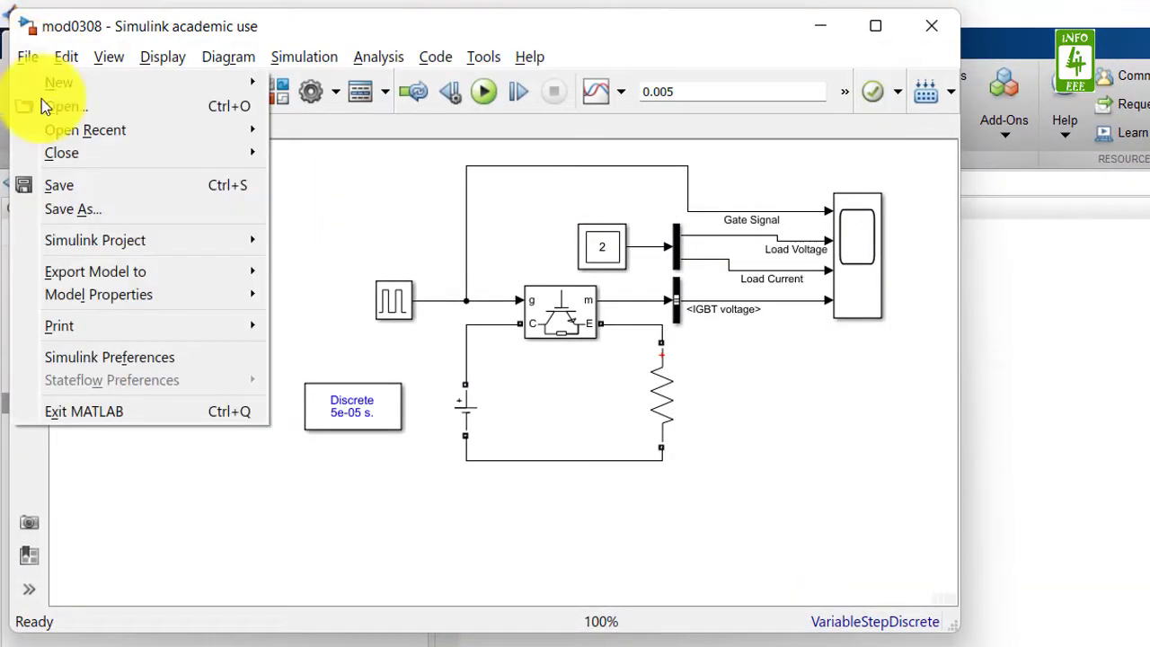
pyautogui.click(90, 209)
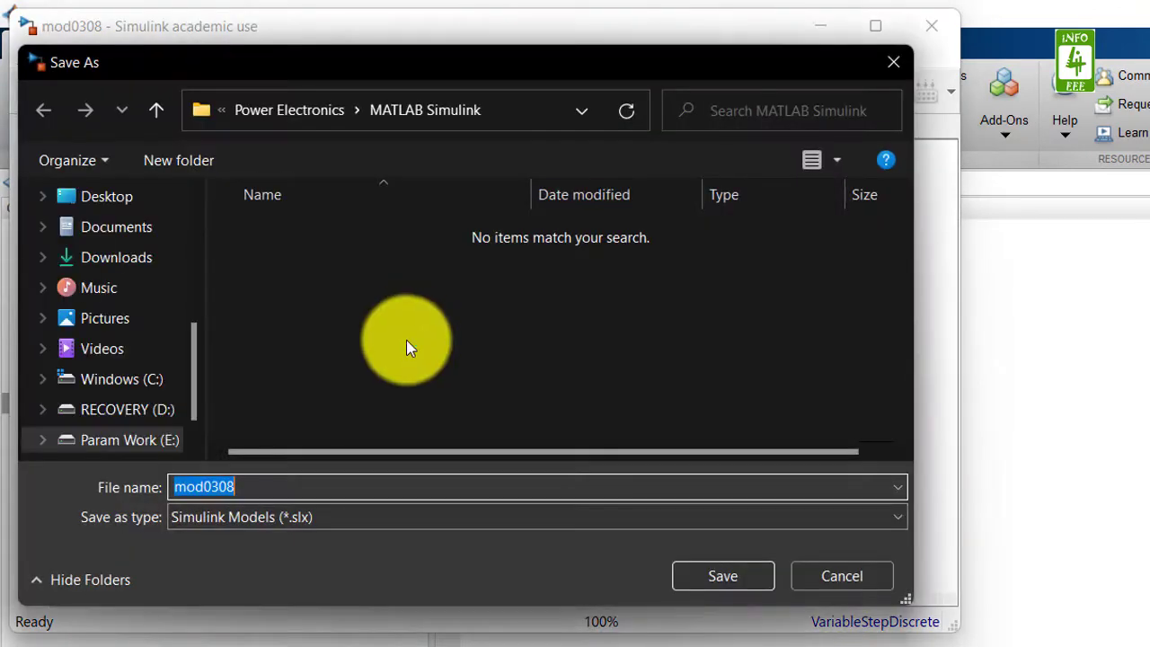
pyautogui.click(368, 523)
pyautogui.click(334, 557)
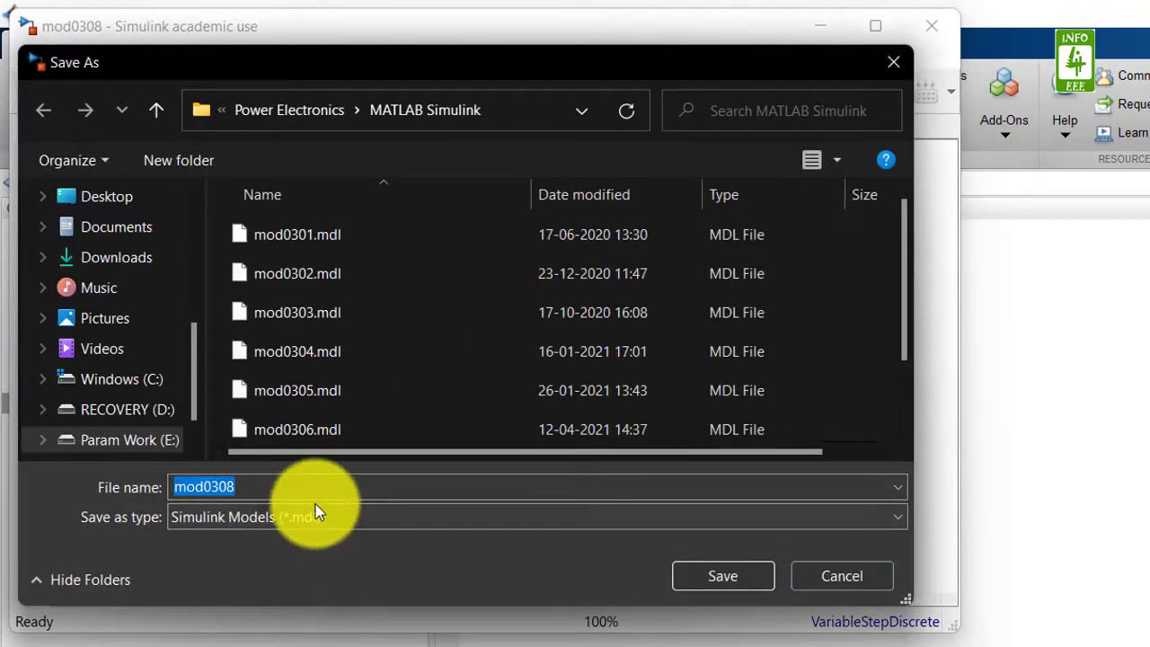
pyautogui.click(315, 495)
pyautogui.press('BackSpace')
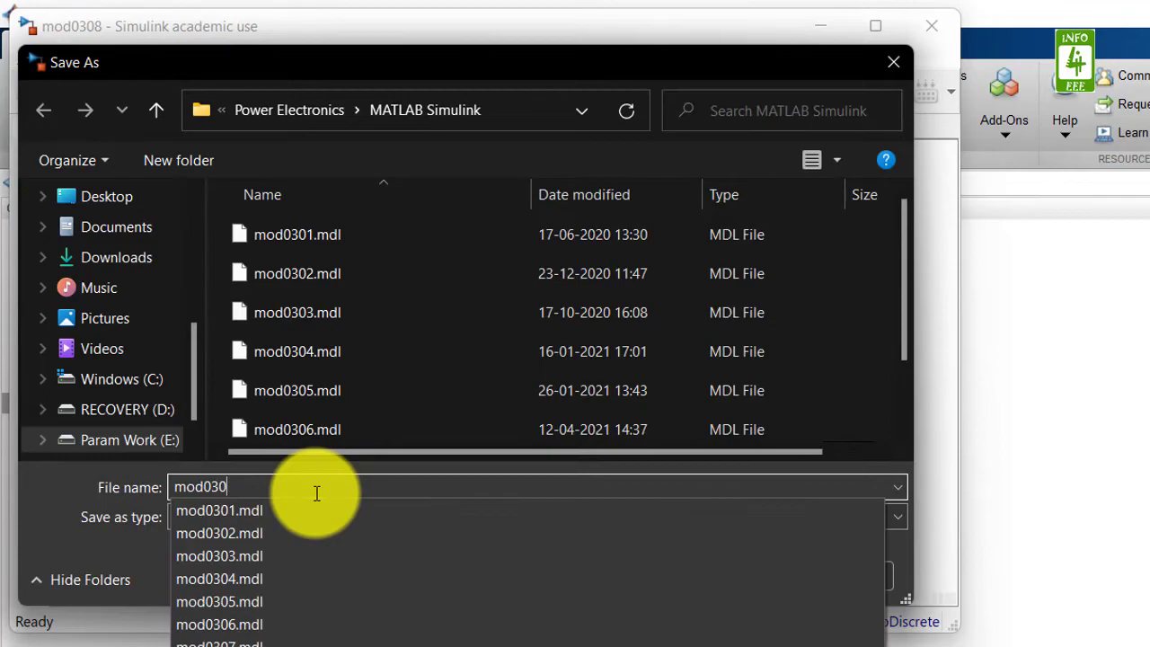
pyautogui.write('9')
pyautogui.press('Return')
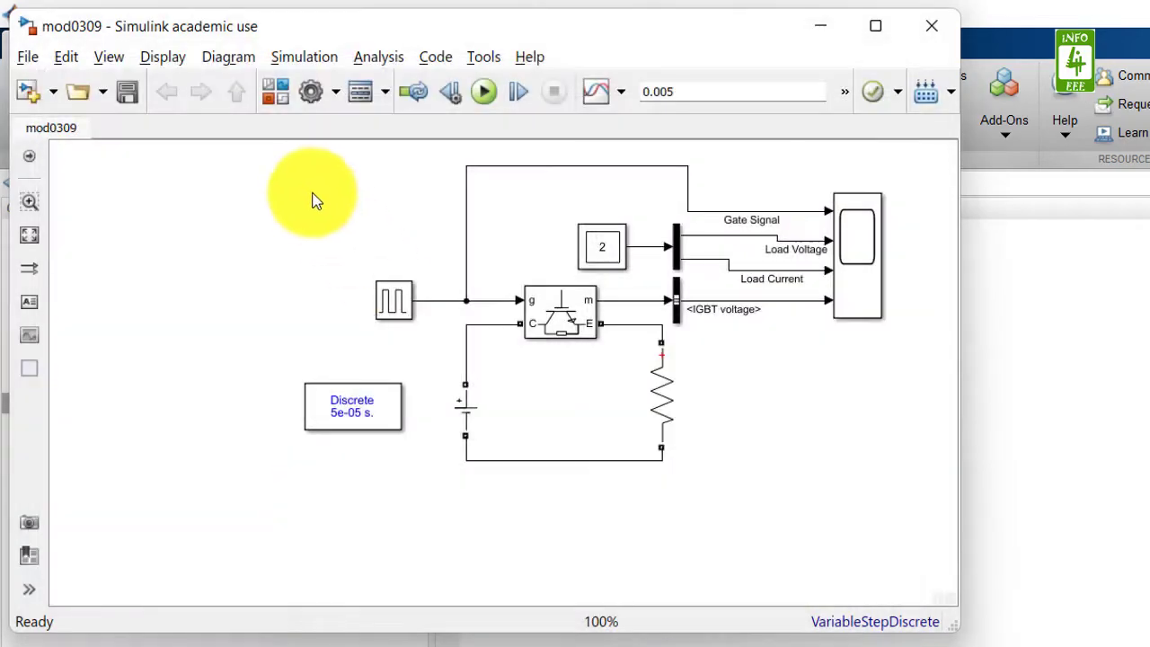
# In the Library Browser, expand Simscape > Power Systems > Specialized Technology > Fundamental Blocks > Measurements > Additional Measurements.
pyautogui.click(275, 99)
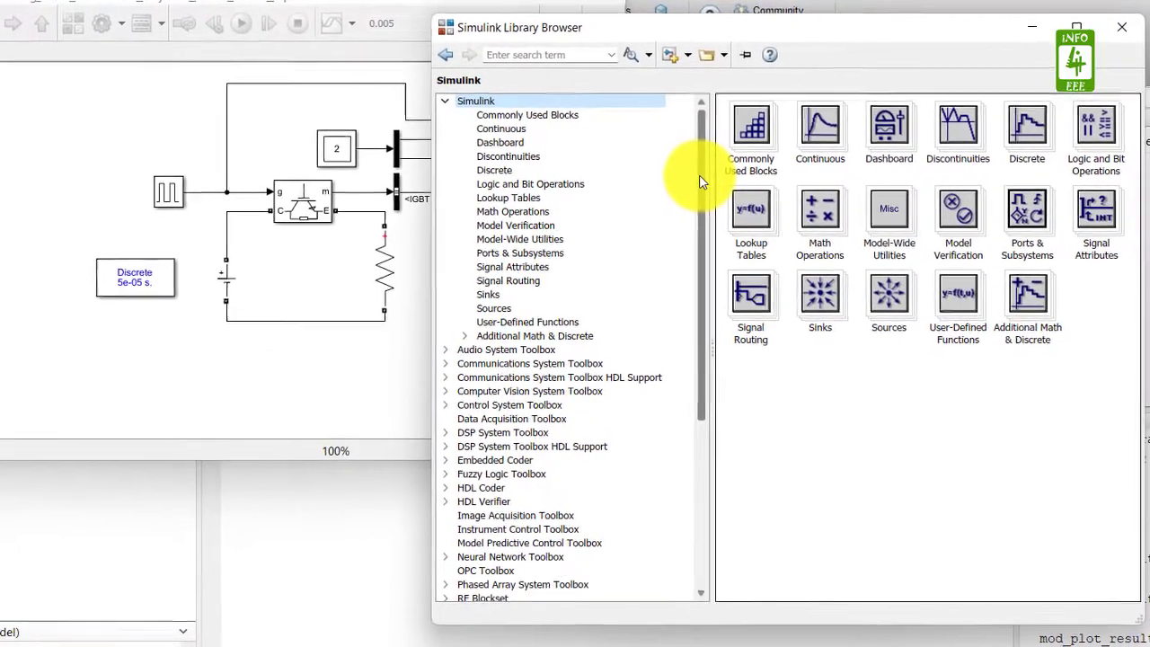
pyautogui.moveTo(701, 176); pyautogui.dragTo(701, 305)
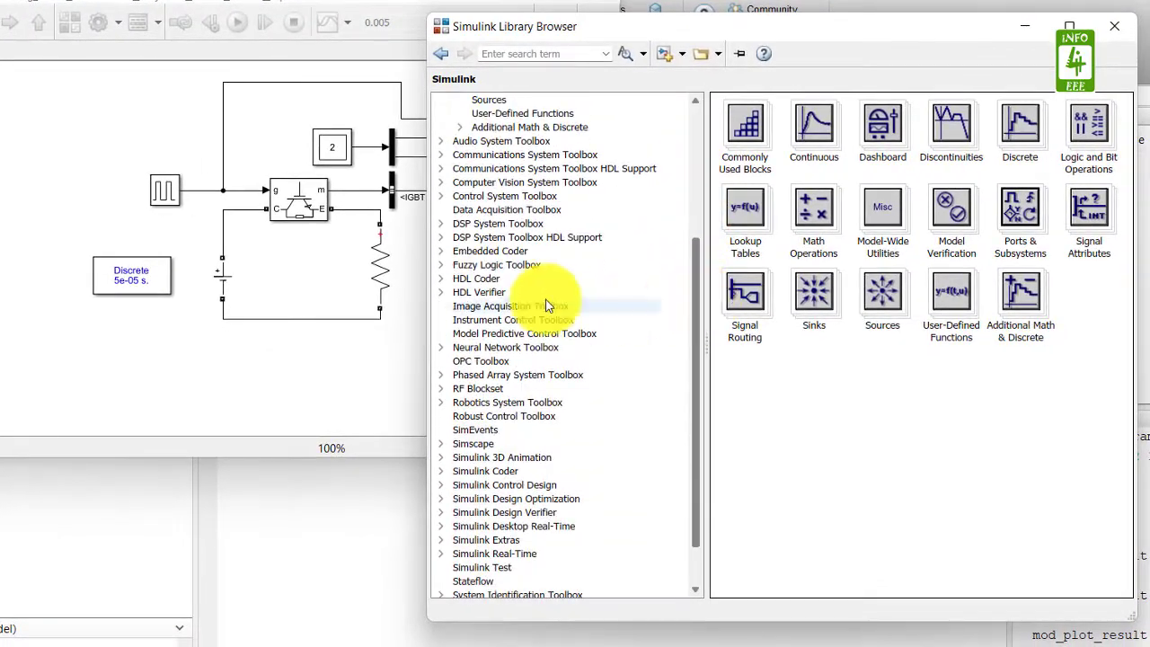
pyautogui.click(440, 443)
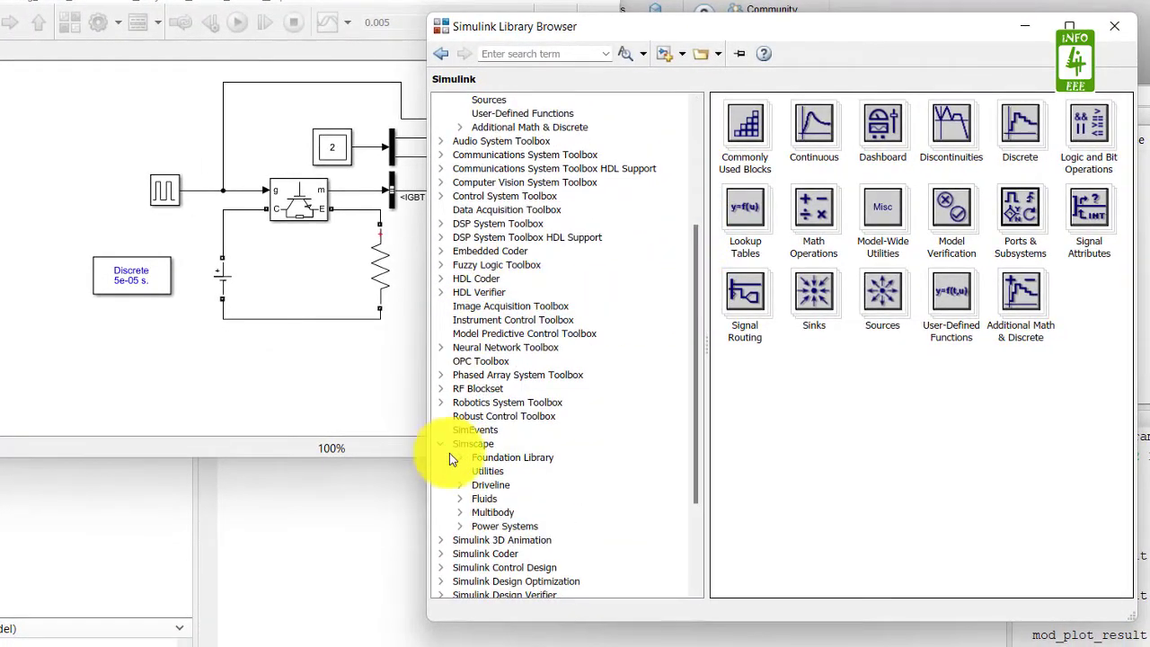
pyautogui.click(461, 527)
pyautogui.click(479, 552)
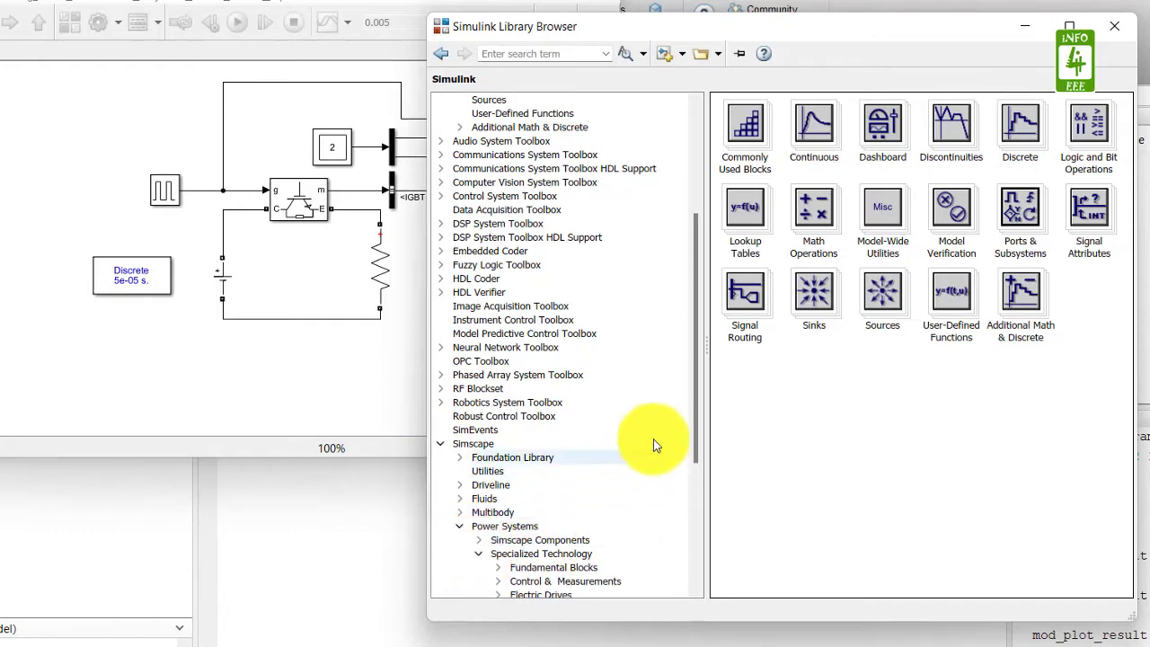
pyautogui.moveTo(700, 386); pyautogui.dragTo(698, 492)
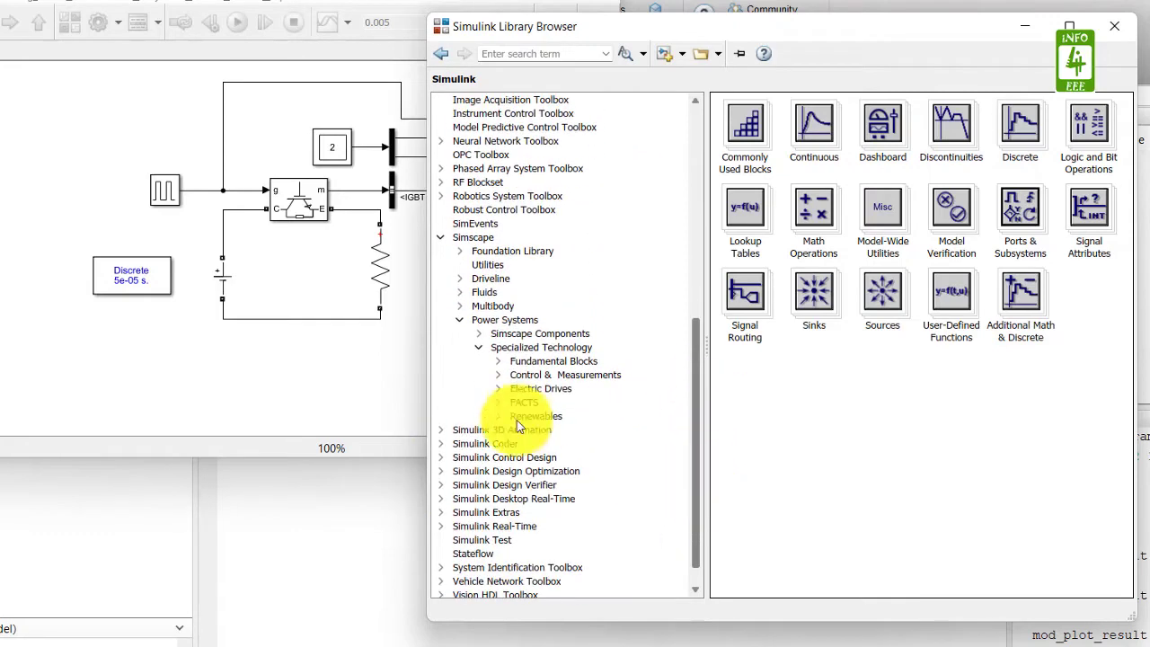
pyautogui.click(499, 360)
pyautogui.moveTo(694, 392); pyautogui.dragTo(701, 439)
pyautogui.click(518, 350)
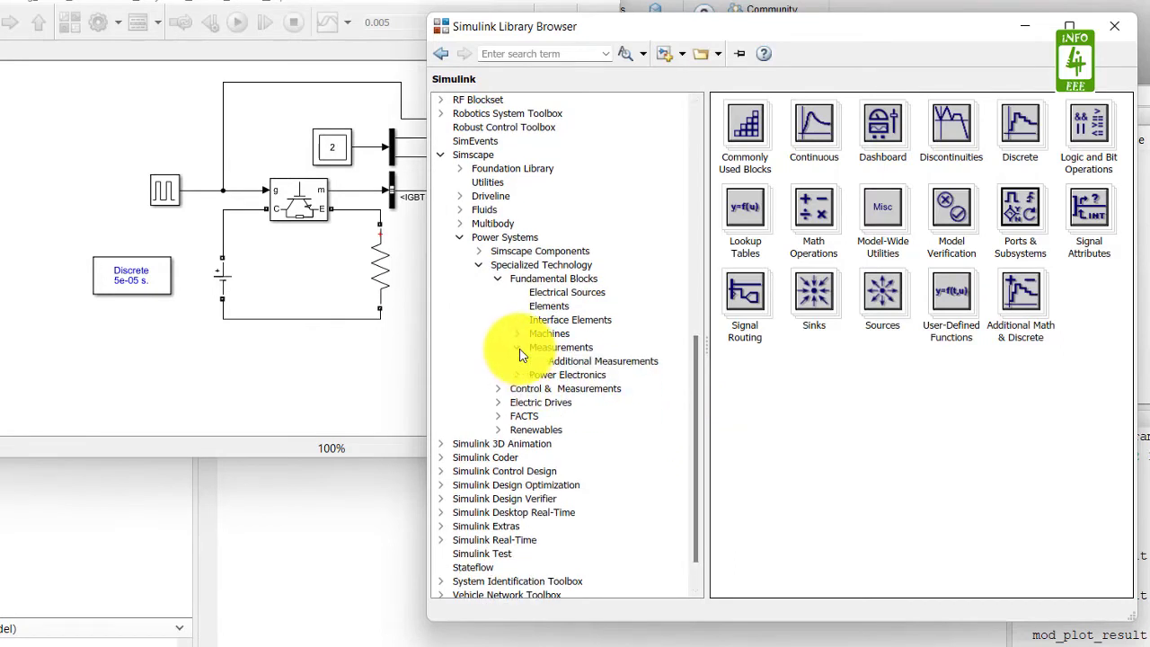
pyautogui.click(565, 363)
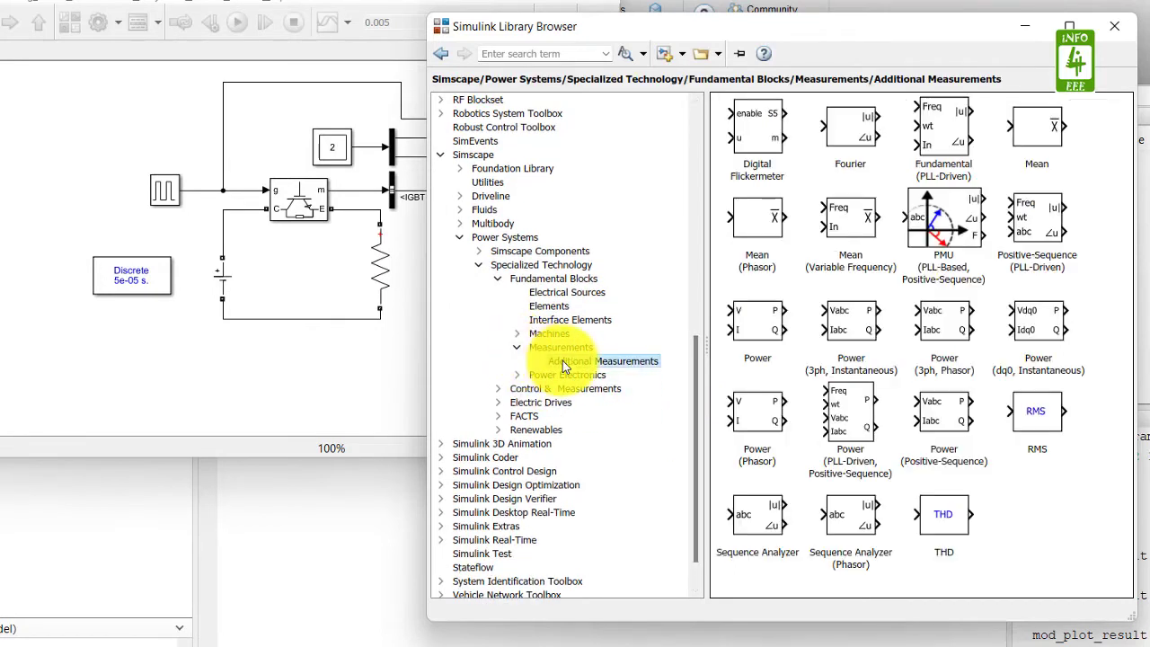
# Place a Mean block right of the load resistor, aligned with its bottom.
pyautogui.click(1048, 130)
pyautogui.moveTo(1048, 131); pyautogui.dragTo(485, 311)
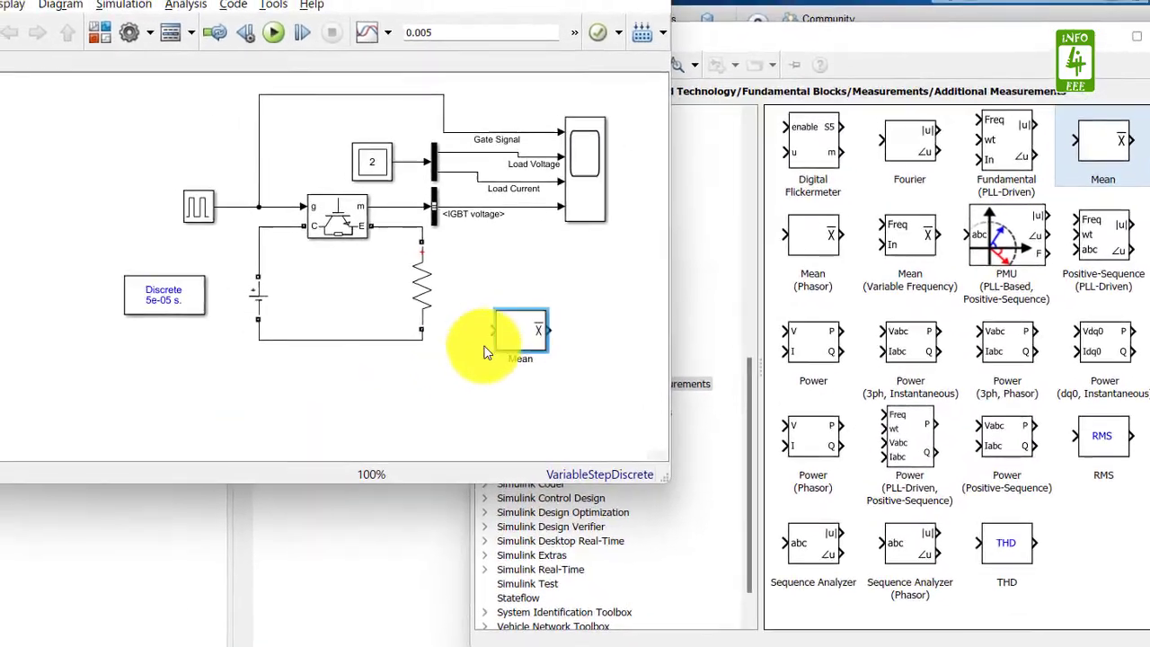
pyautogui.moveTo(576, 350); pyautogui.dragTo(599, 312)
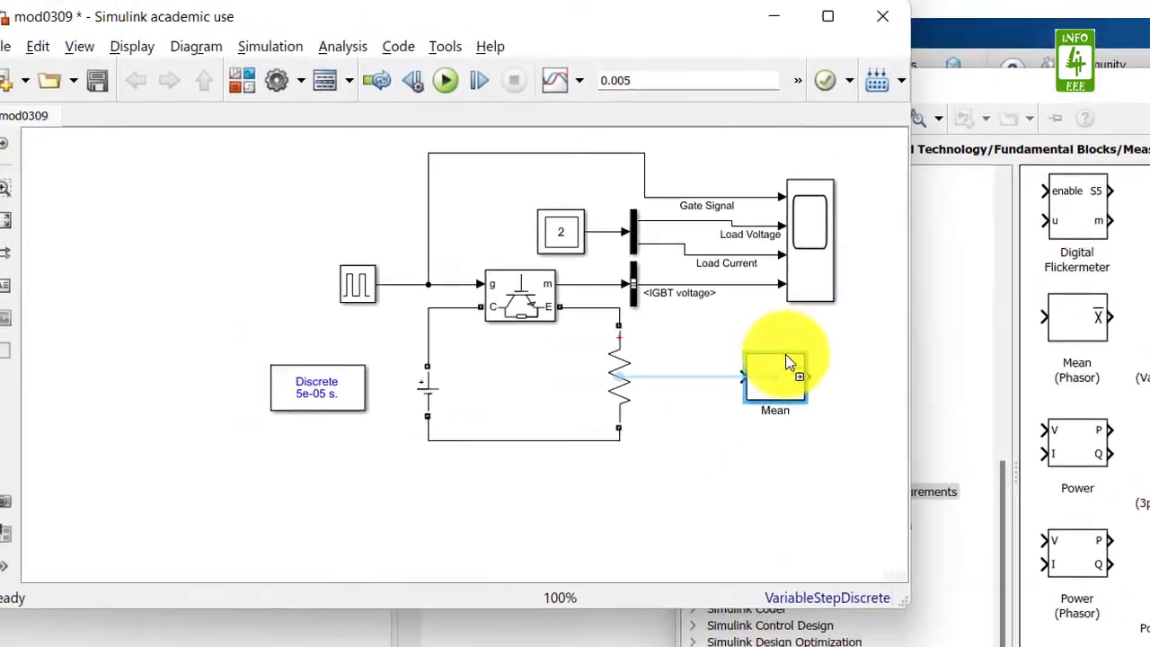
pyautogui.moveTo(804, 400); pyautogui.dragTo(802, 423)
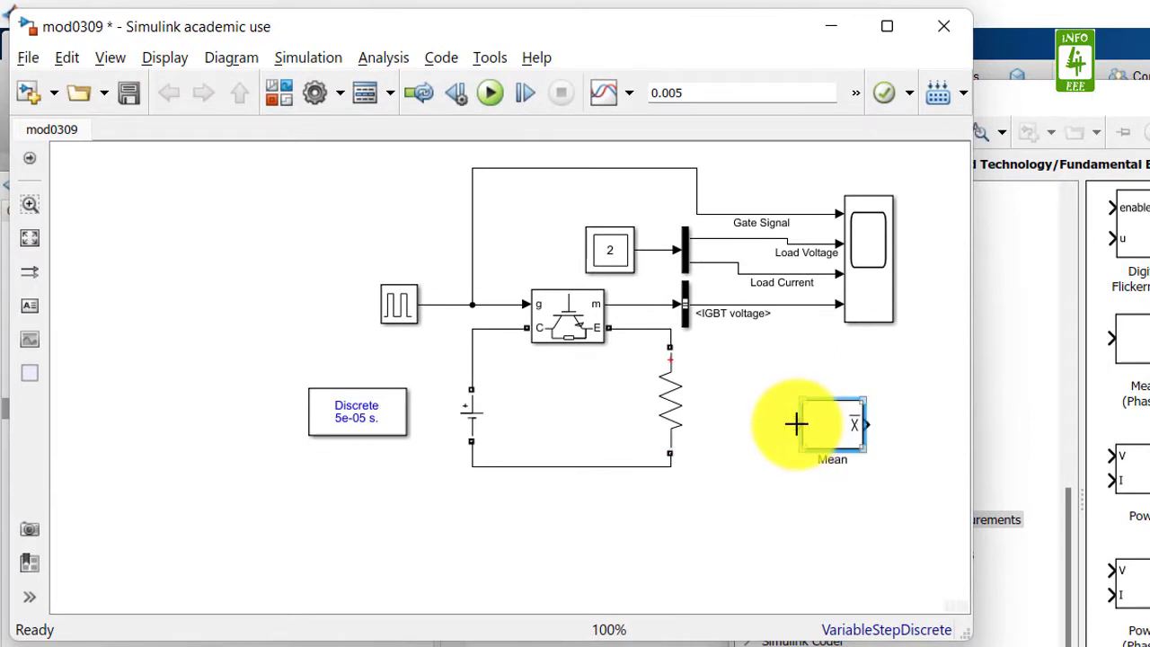
# Feed the load voltage signal into the Mean block and copy the Scope as Scope1 beside it.
pyautogui.moveTo(796, 424); pyautogui.dragTo(764, 251)
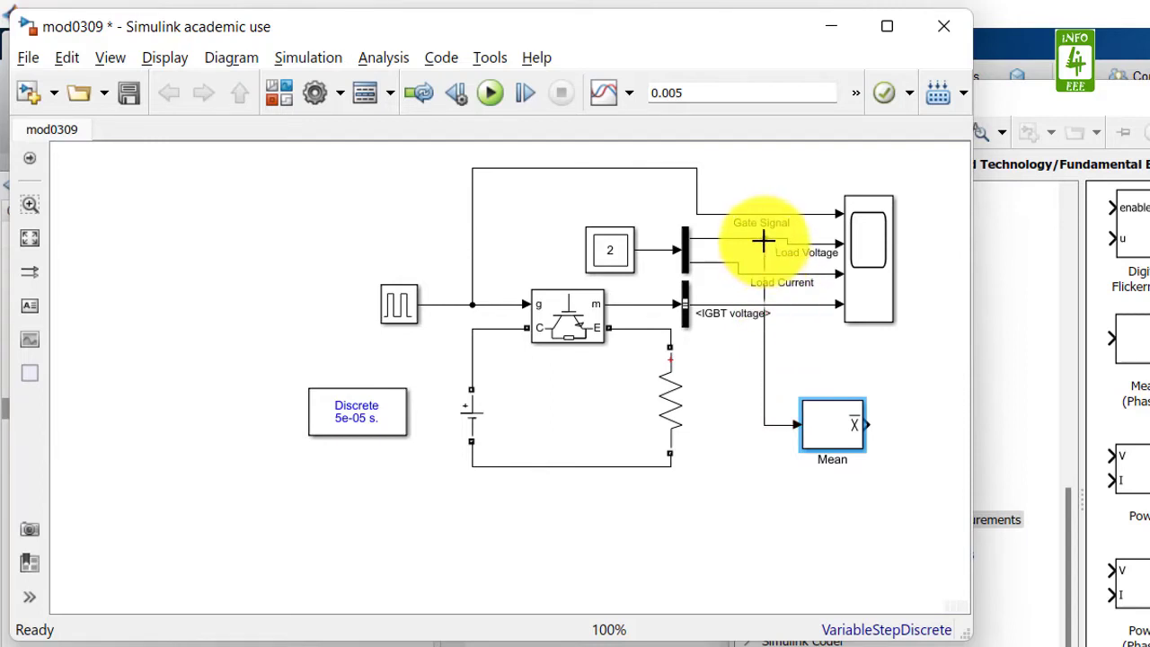
pyautogui.moveTo(826, 422); pyautogui.dragTo(820, 424)
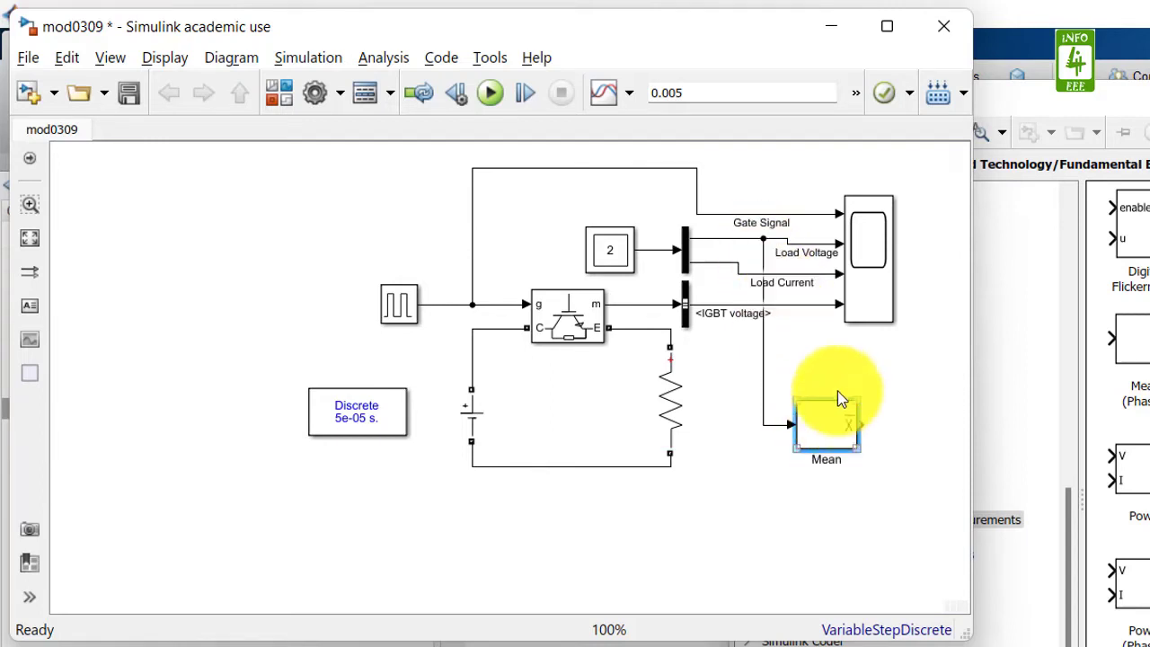
pyautogui.click(860, 299)
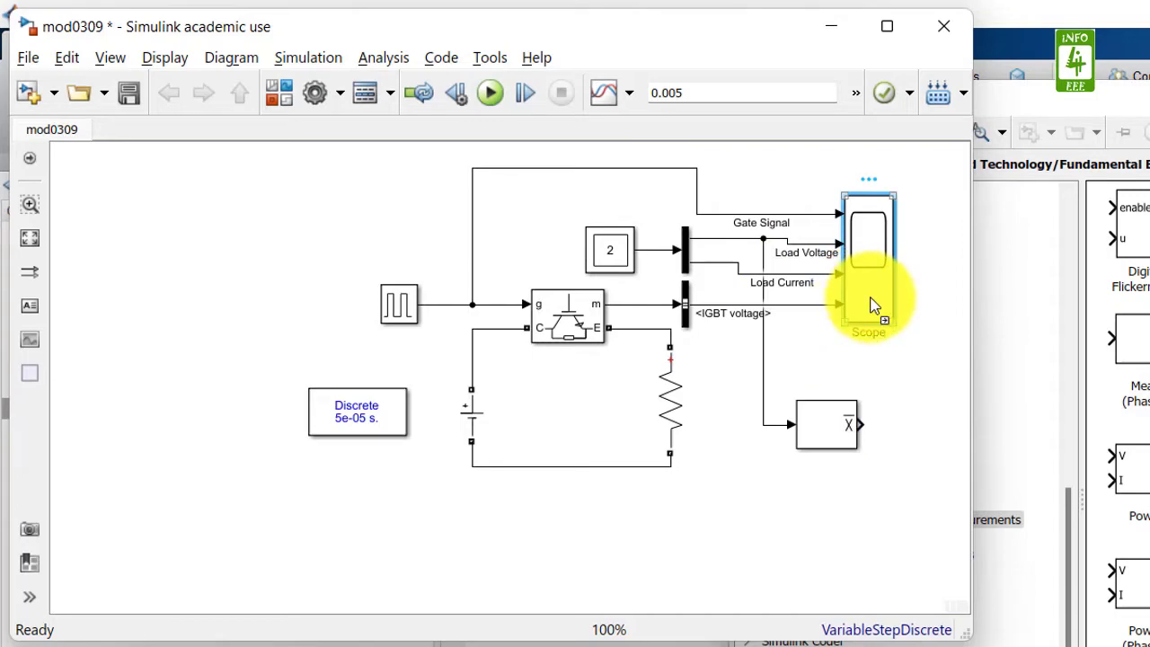
pyautogui.moveTo(872, 305); pyautogui.dragTo(920, 488)
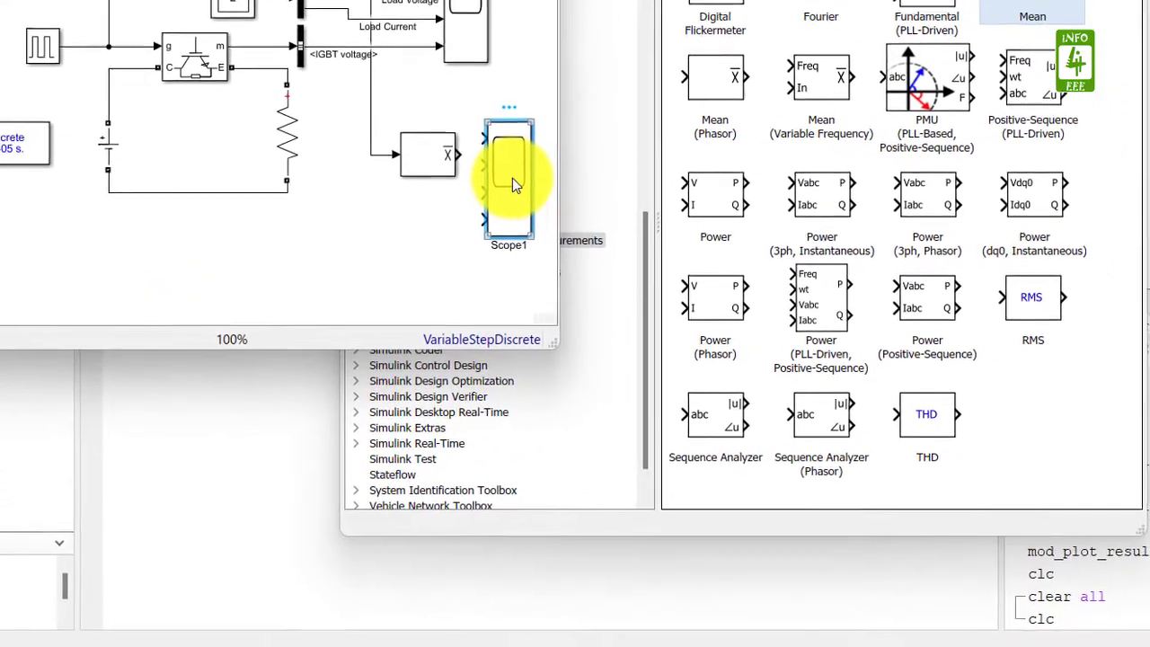
# Set Scope1 to 2 input ports with a two-row stacked axes layout.
pyautogui.doubleClick(511, 176)
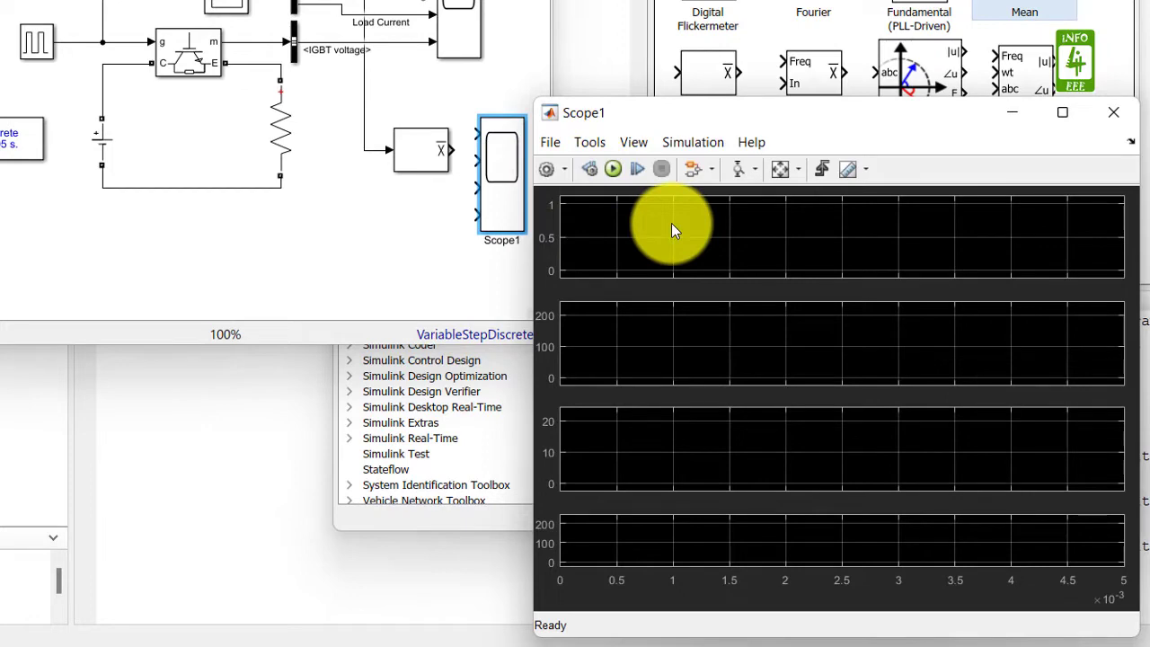
pyautogui.click(671, 227)
pyautogui.click(547, 169)
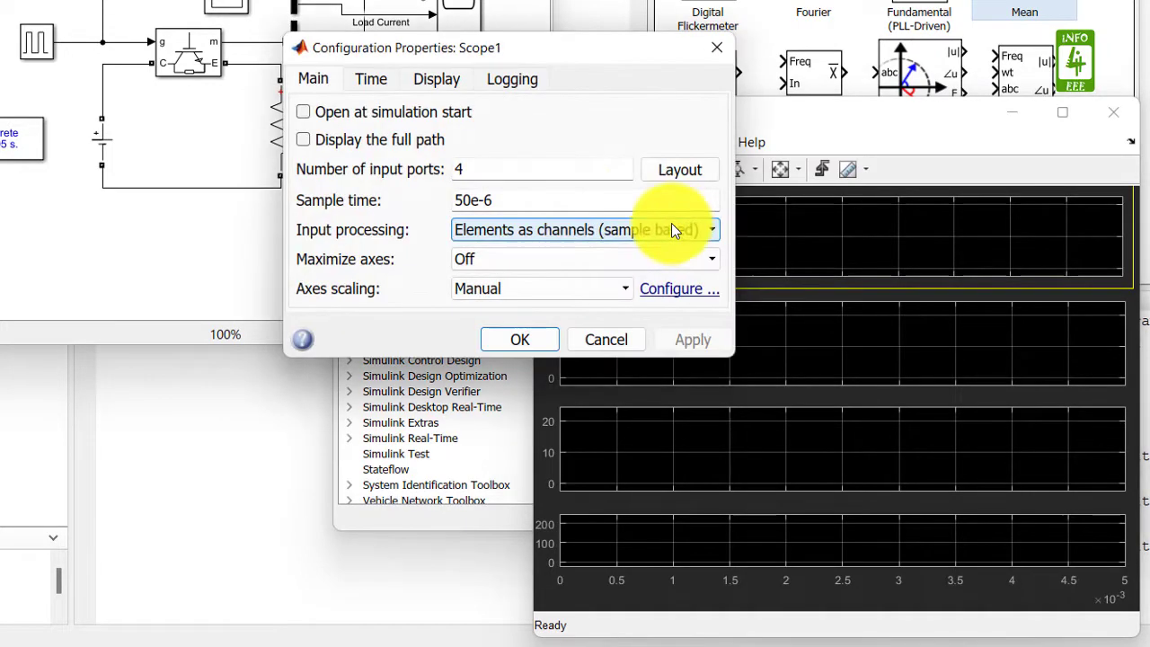
pyautogui.doubleClick(503, 168)
pyautogui.write('2')
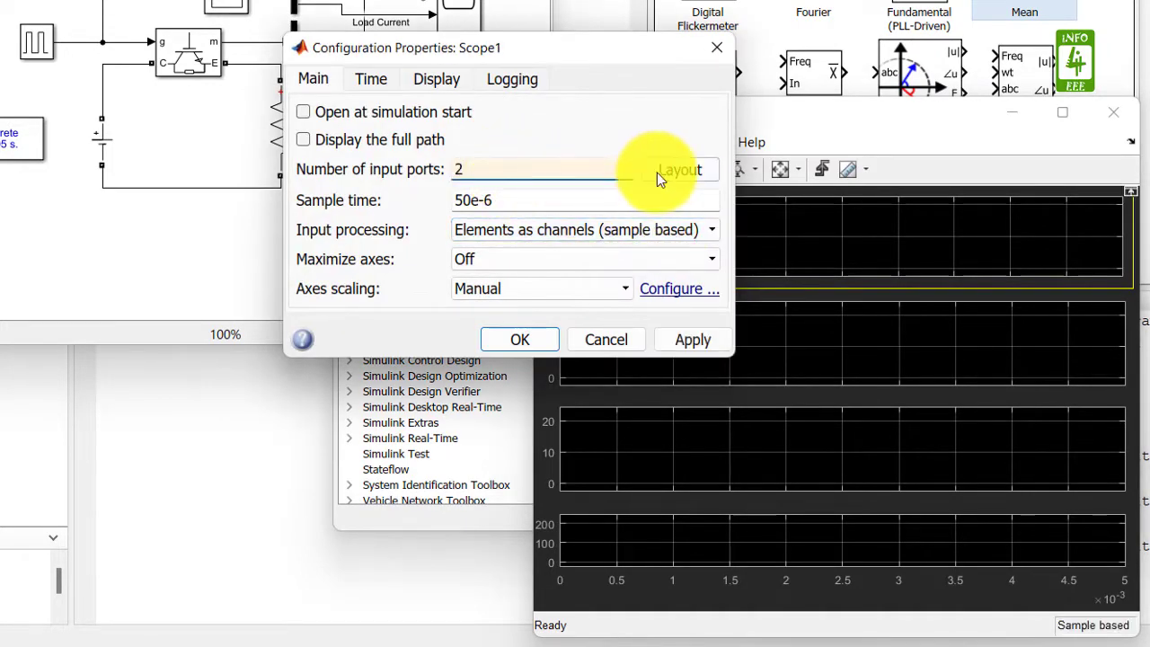
pyautogui.click(681, 170)
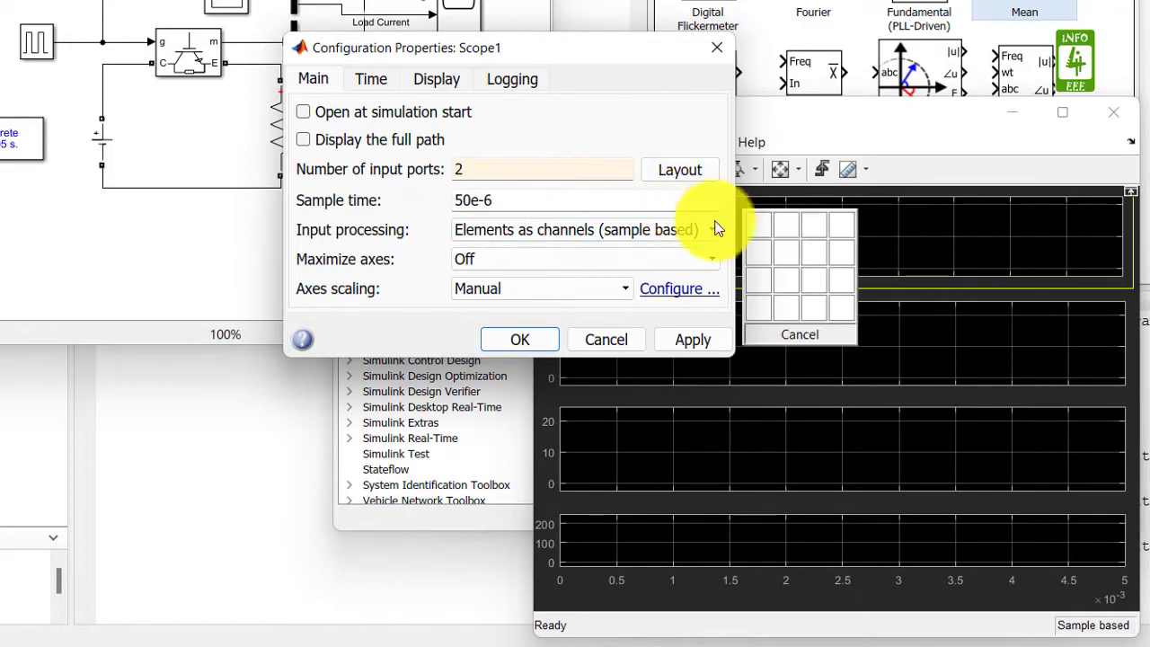
pyautogui.click(760, 253)
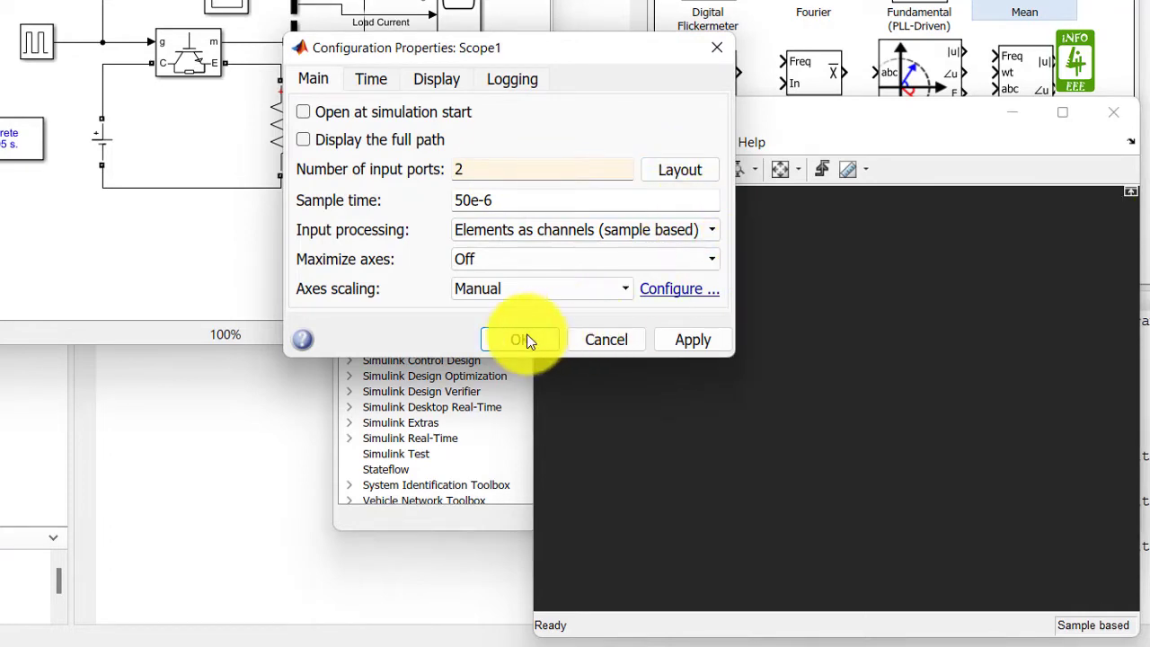
pyautogui.click(528, 338)
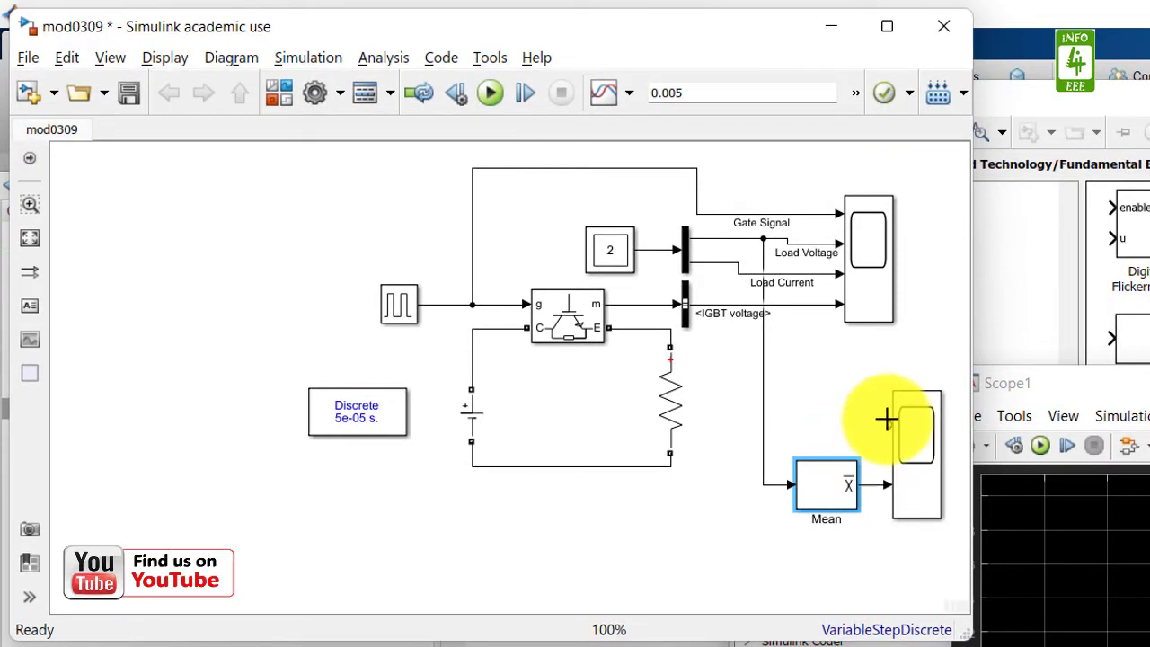
# Connect the load voltage signal to Scope1 and tidy the Mean and Scope1 positions.
pyautogui.moveTo(887, 420); pyautogui.dragTo(764, 425)
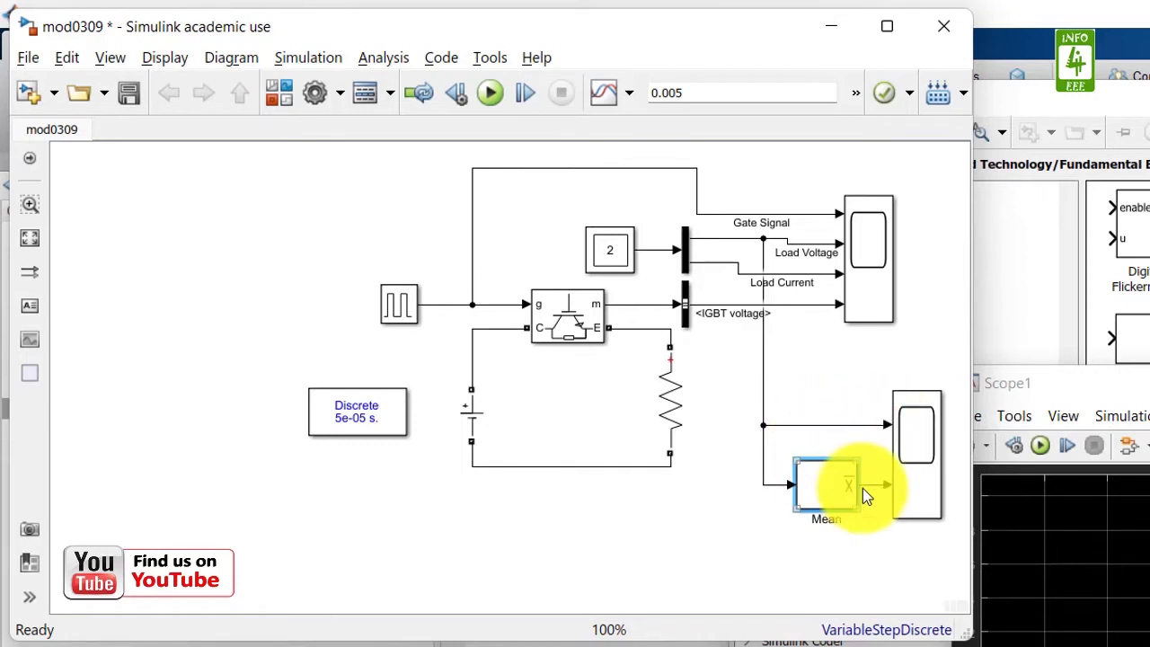
pyautogui.moveTo(847, 486); pyautogui.dragTo(834, 486)
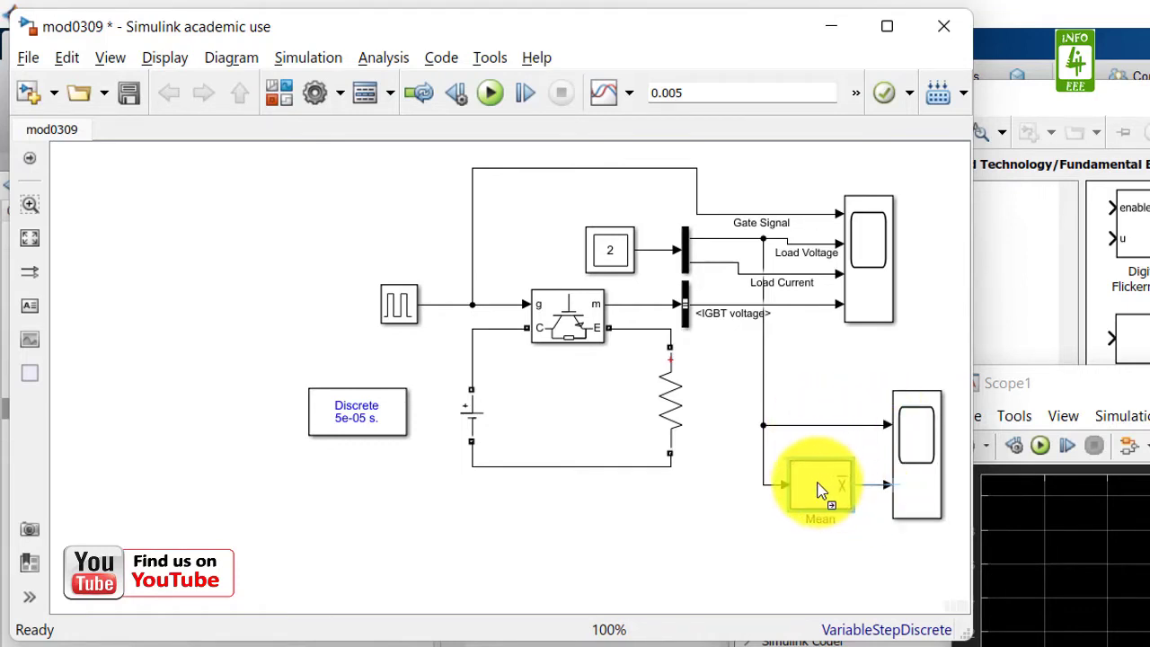
pyautogui.click(901, 482)
pyautogui.moveTo(917, 472); pyautogui.dragTo(967, 474)
pyautogui.click(30, 240)
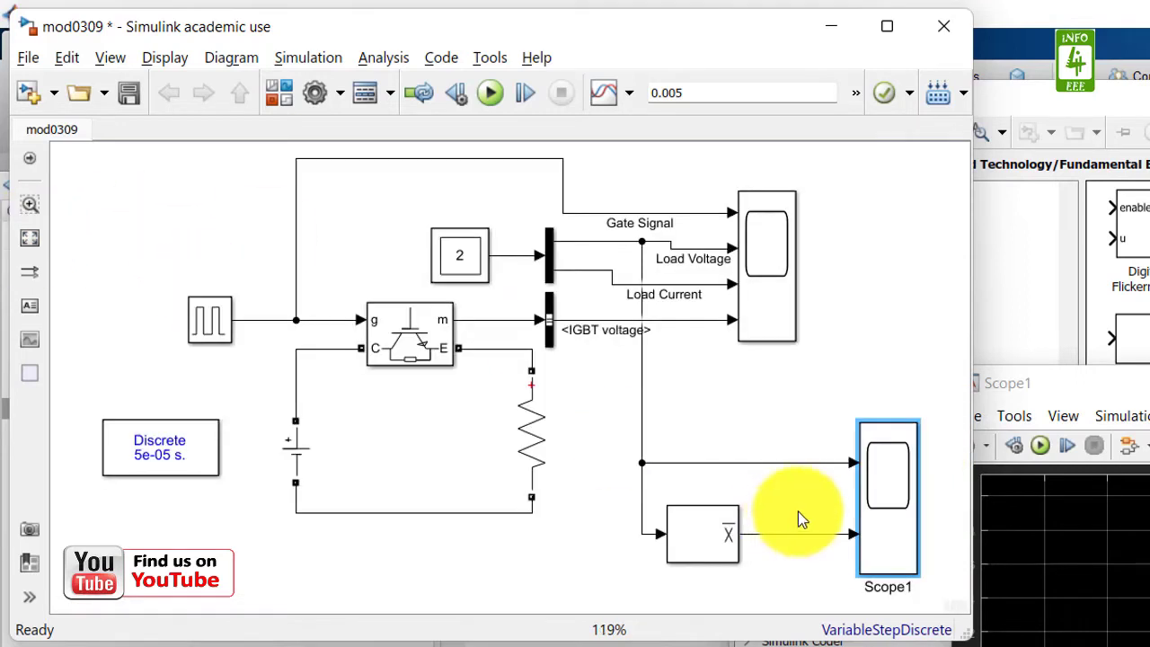
# Label the Scope1 input lines 'Load Voltage' and 'Avg of V_R'.
pyautogui.click(806, 464)
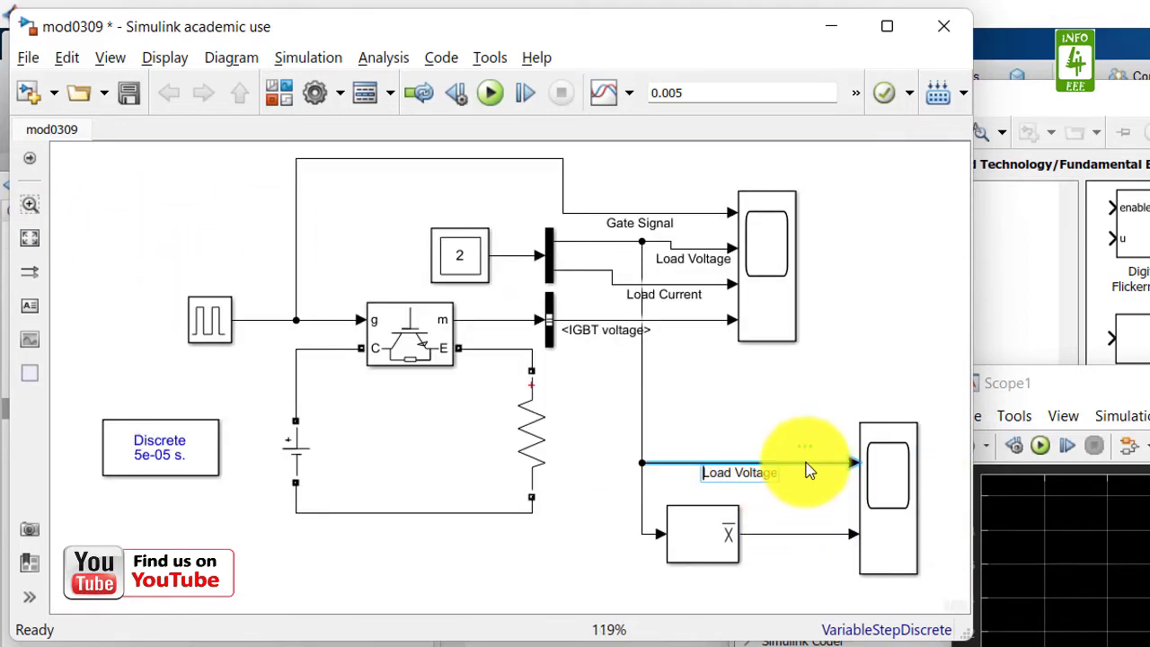
pyautogui.click(810, 536)
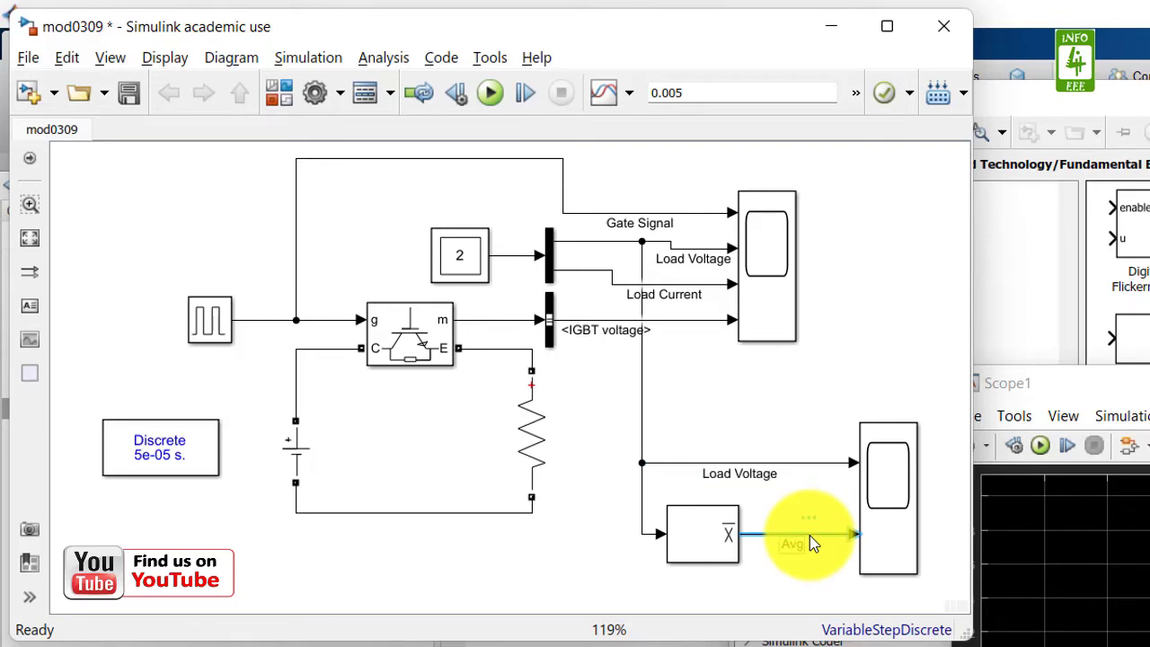
pyautogui.write('Avg of V_R')
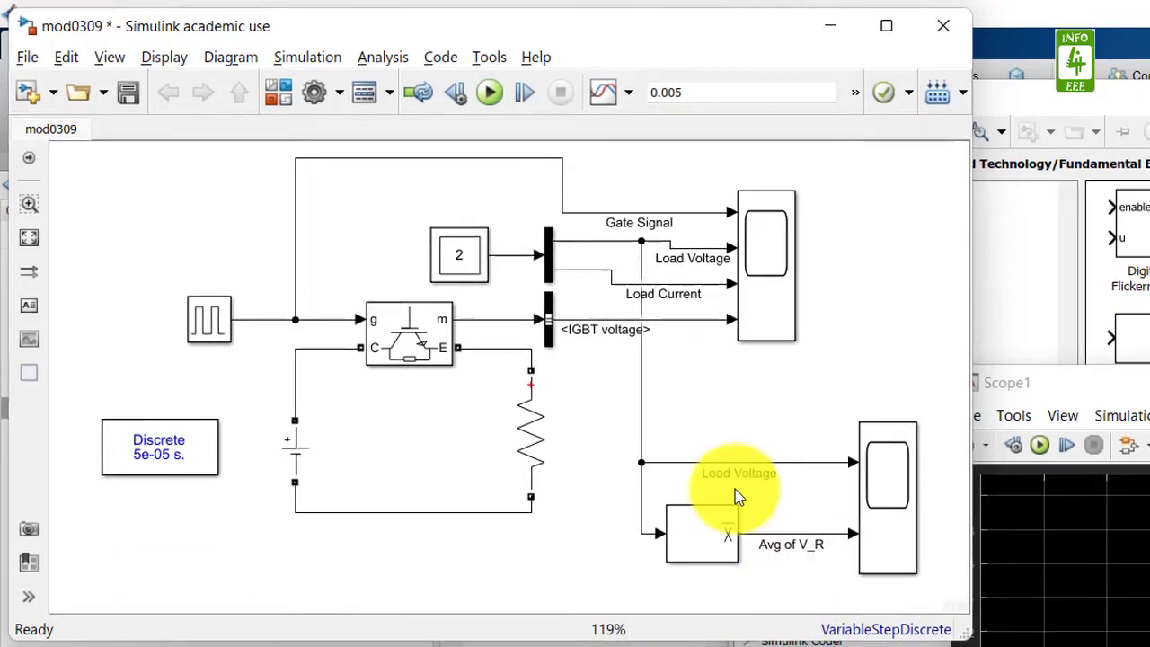
# Set the Mean block's fundamental frequency to 1000 Hz and sample time to 50e-5.
pyautogui.click(704, 533)
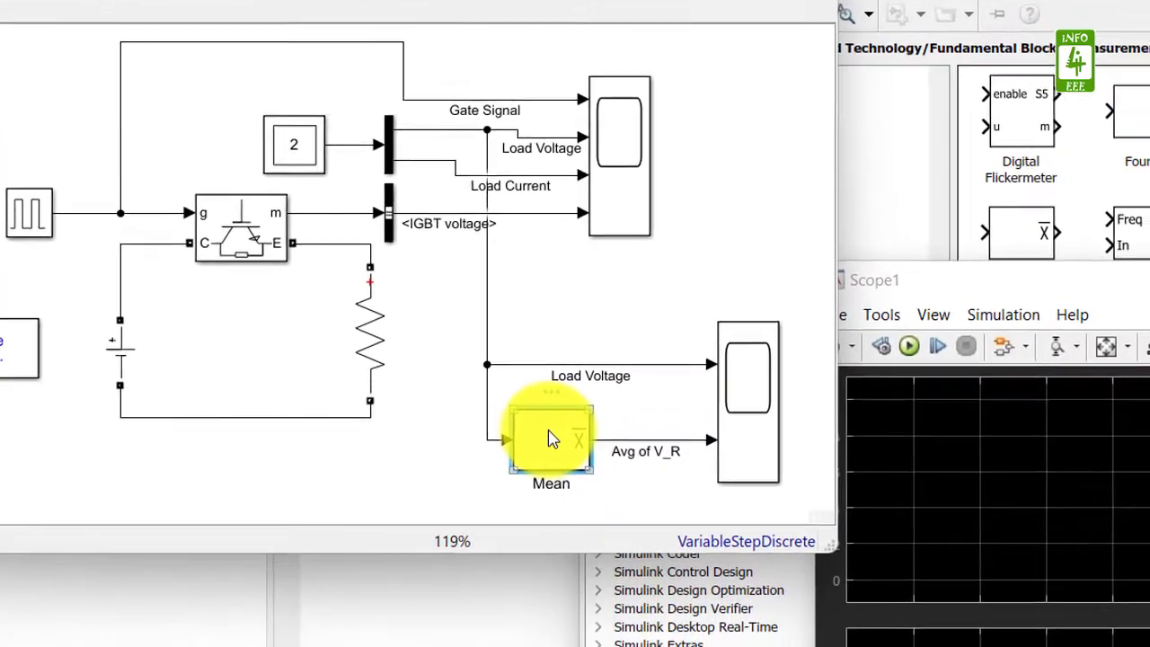
pyautogui.doubleClick(551, 439)
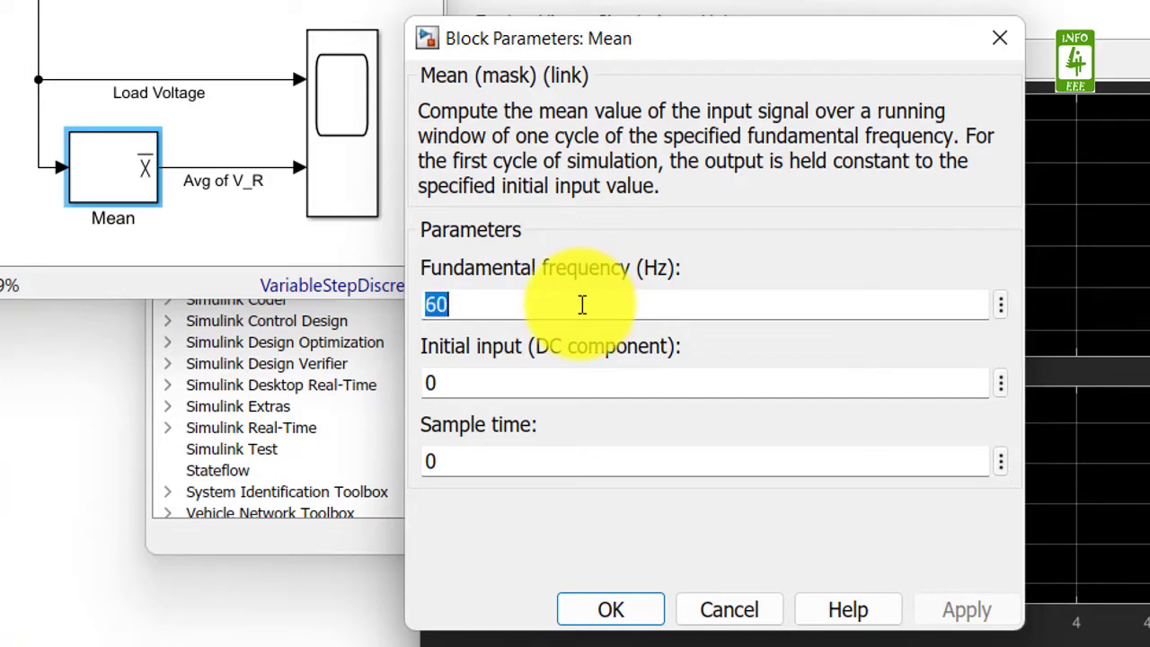
pyautogui.write('1000')
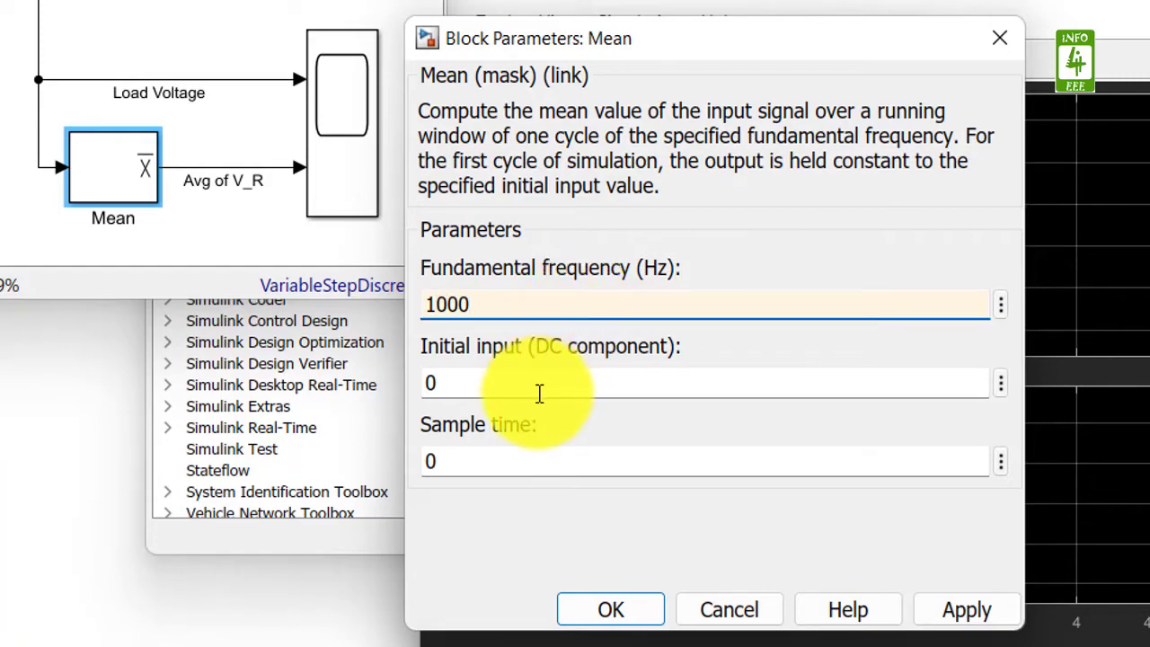
pyautogui.doubleClick(540, 393)
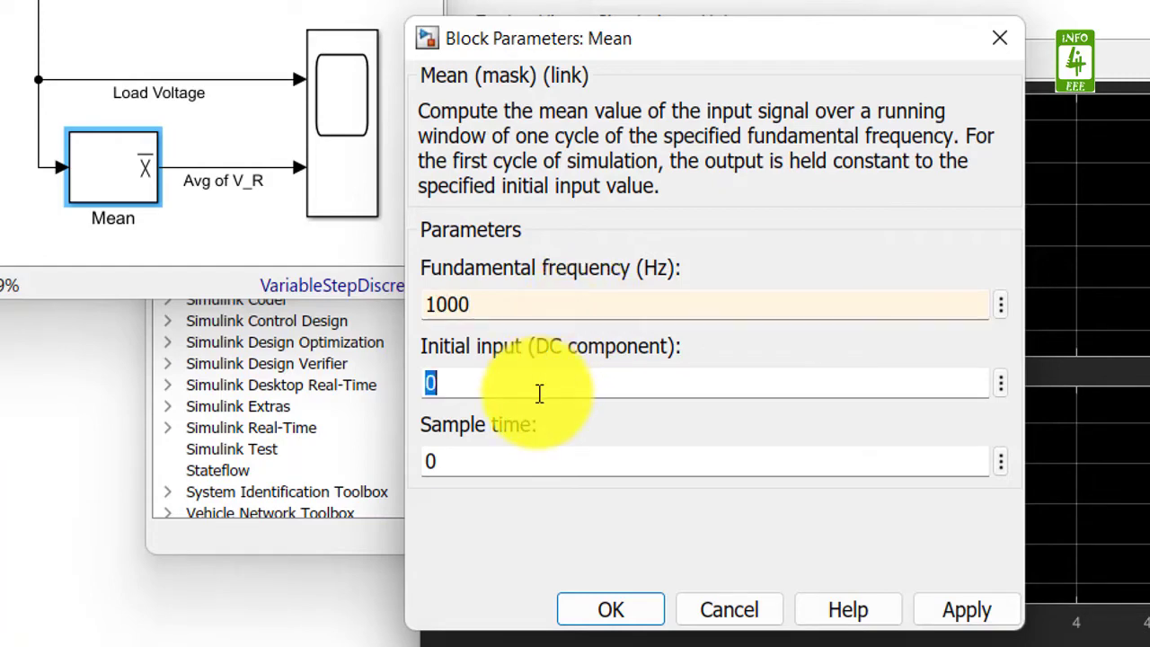
pyautogui.doubleClick(516, 462)
pyautogui.write('50')
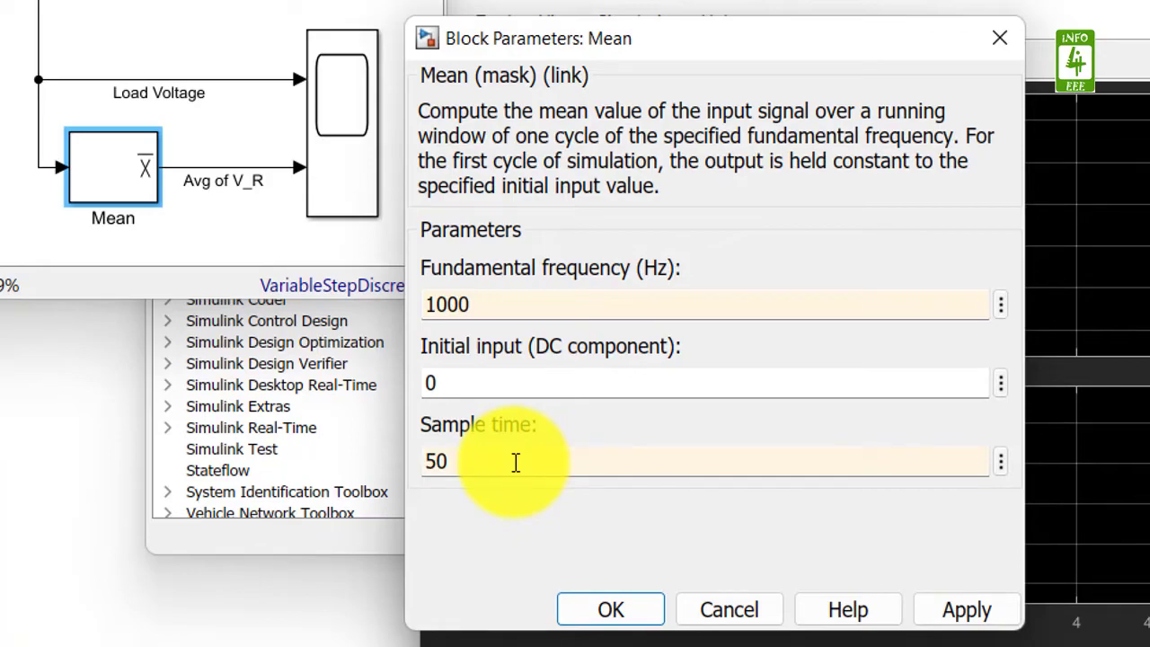
pyautogui.write('-e')
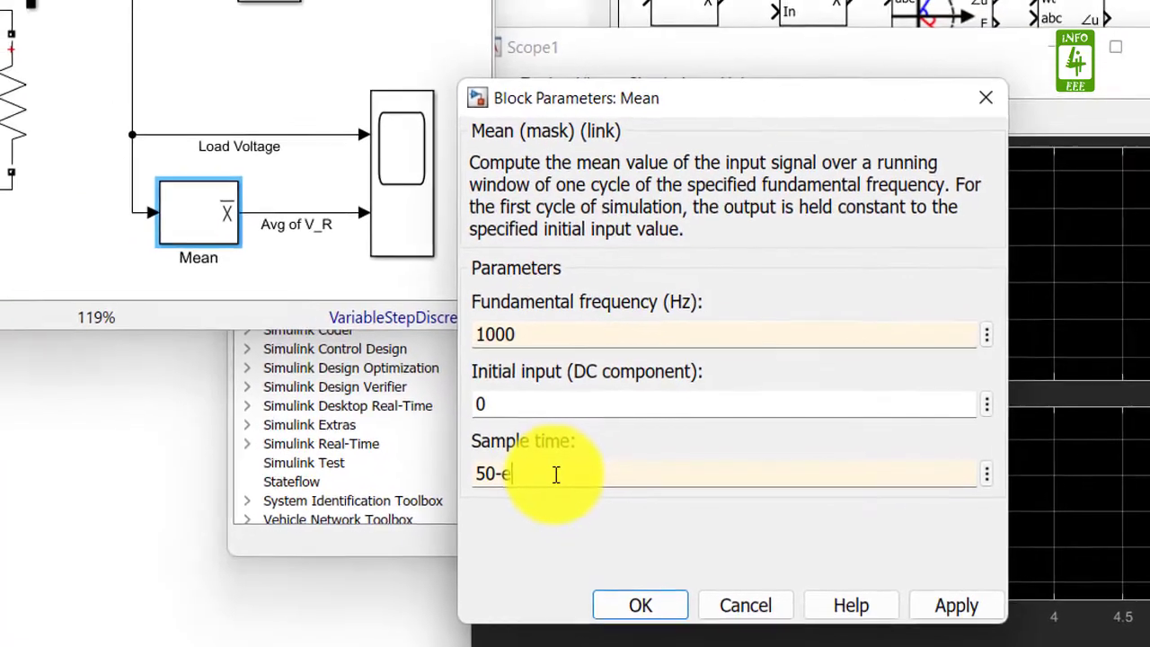
pyautogui.press('BackSpace')
pyautogui.press('BackSpace')
pyautogui.write('e-5')
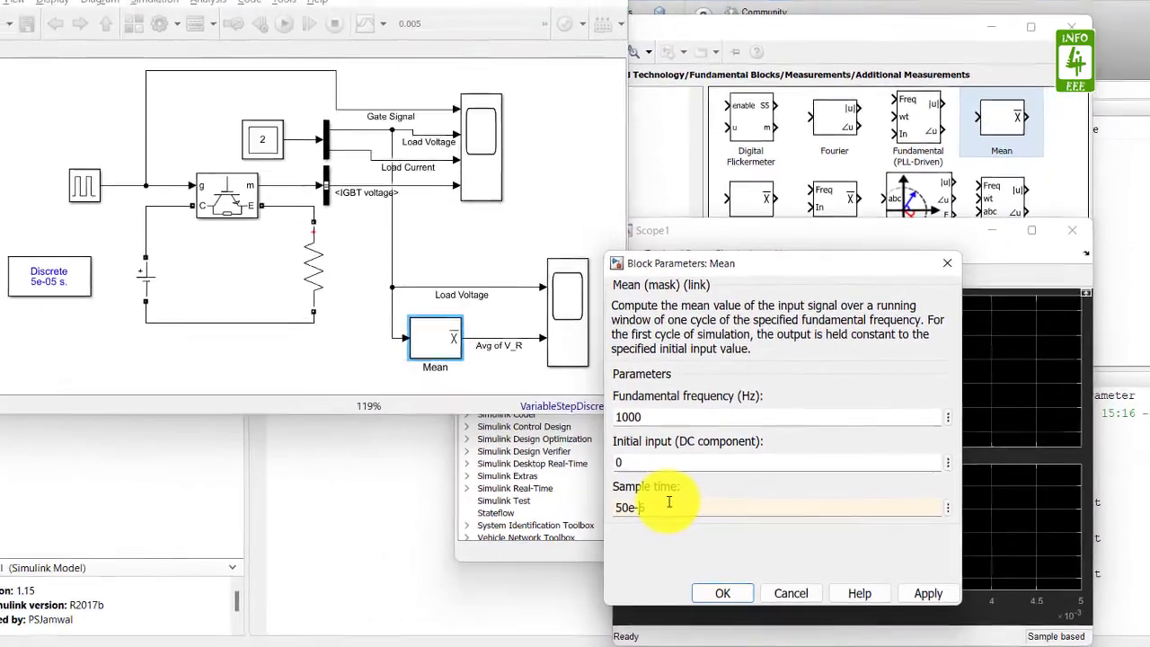
pyautogui.press('Return')
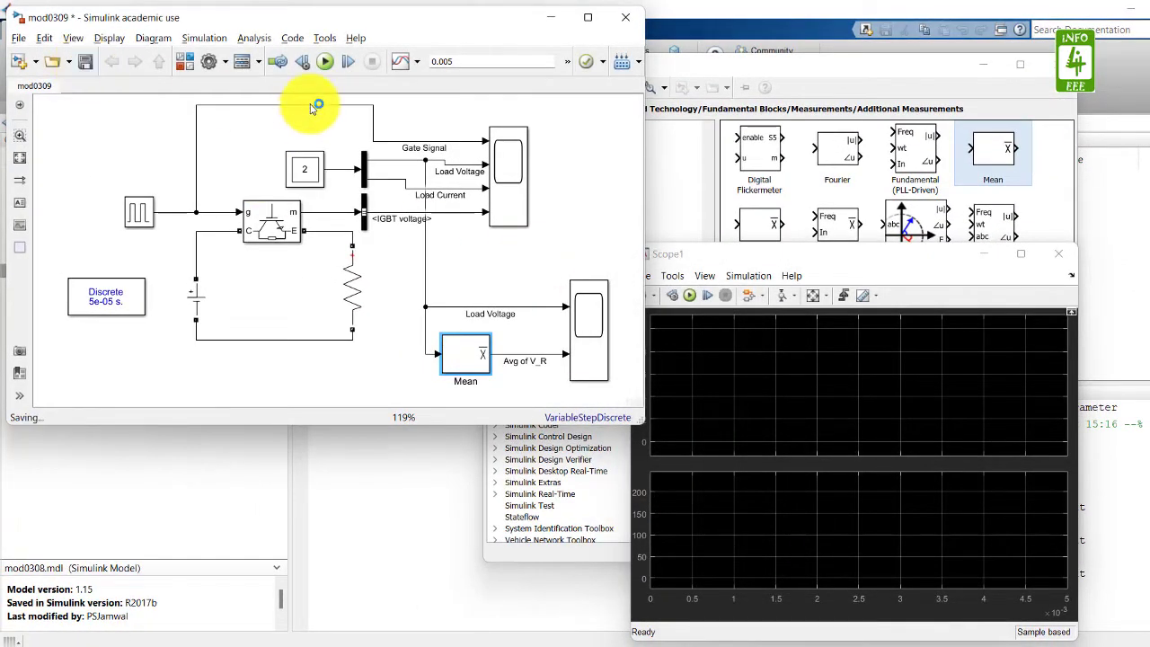
# Run the simulation and autoscale Scope1's axes to fit the voltage traces.
pyautogui.click(327, 61)
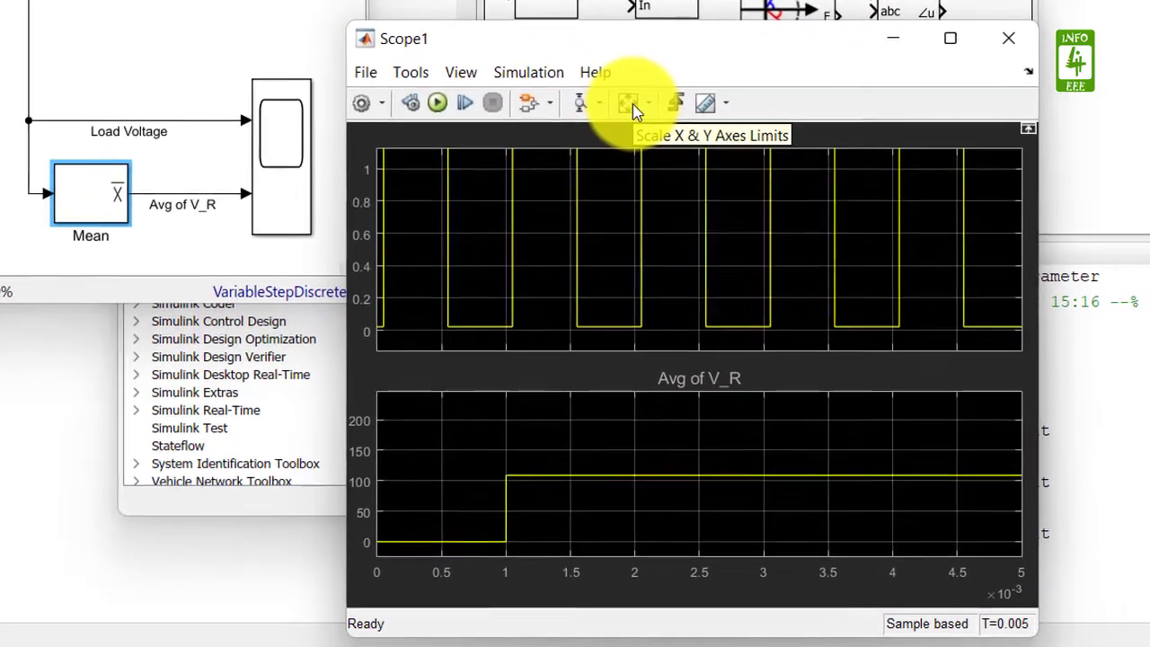
pyautogui.click(631, 103)
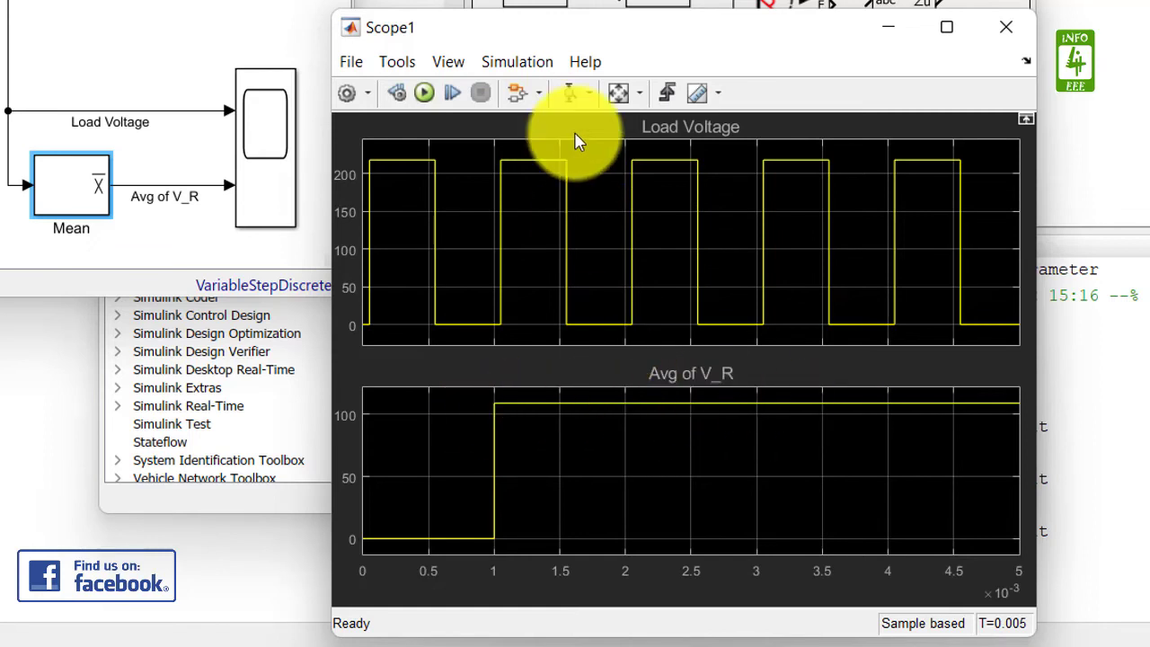
# Zoom the Avg of V_R plot vertically to 107–111 to read about 109.
pyautogui.click(569, 94)
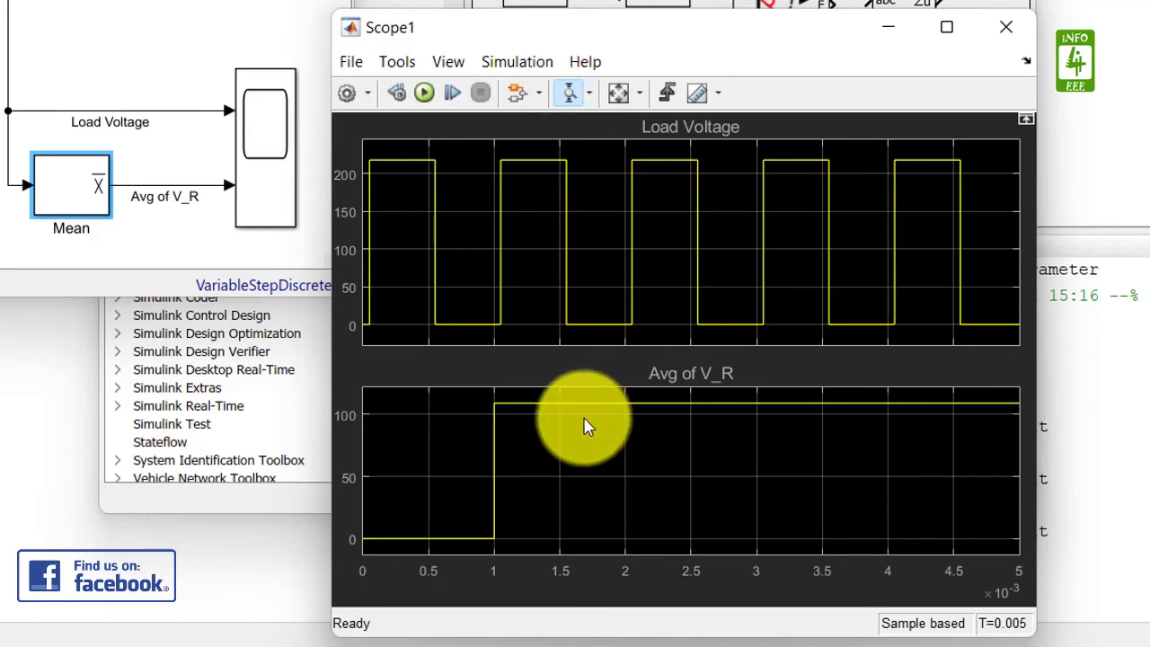
pyautogui.moveTo(578, 415); pyautogui.dragTo(574, 390)
pyautogui.moveTo(591, 444); pyautogui.dragTo(594, 482)
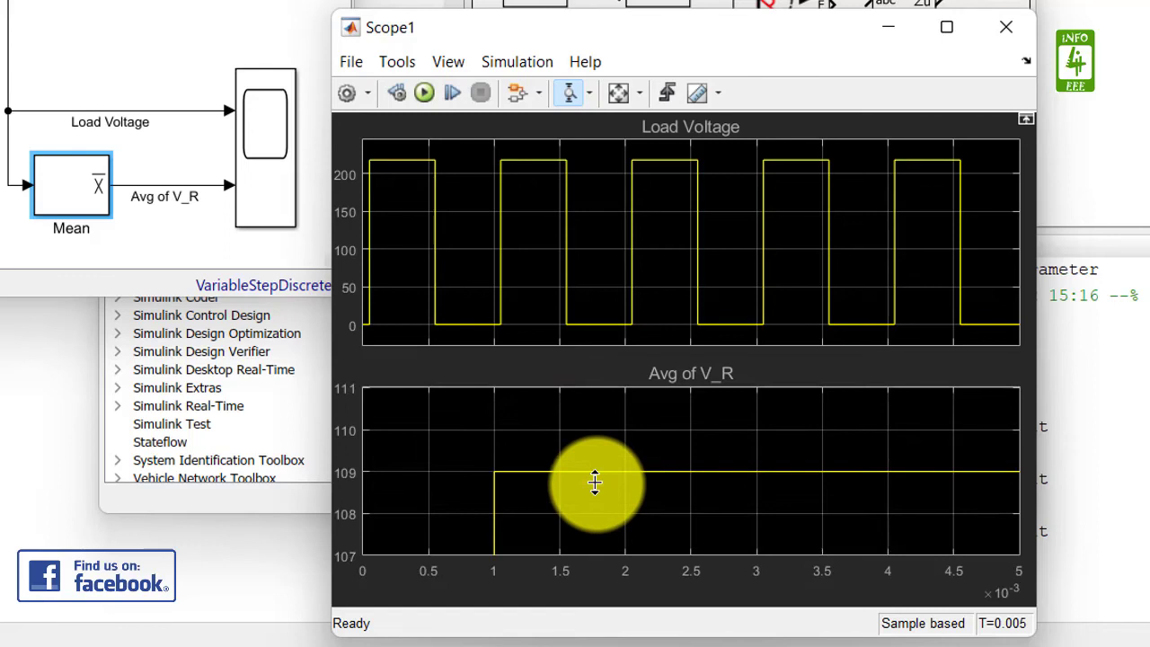